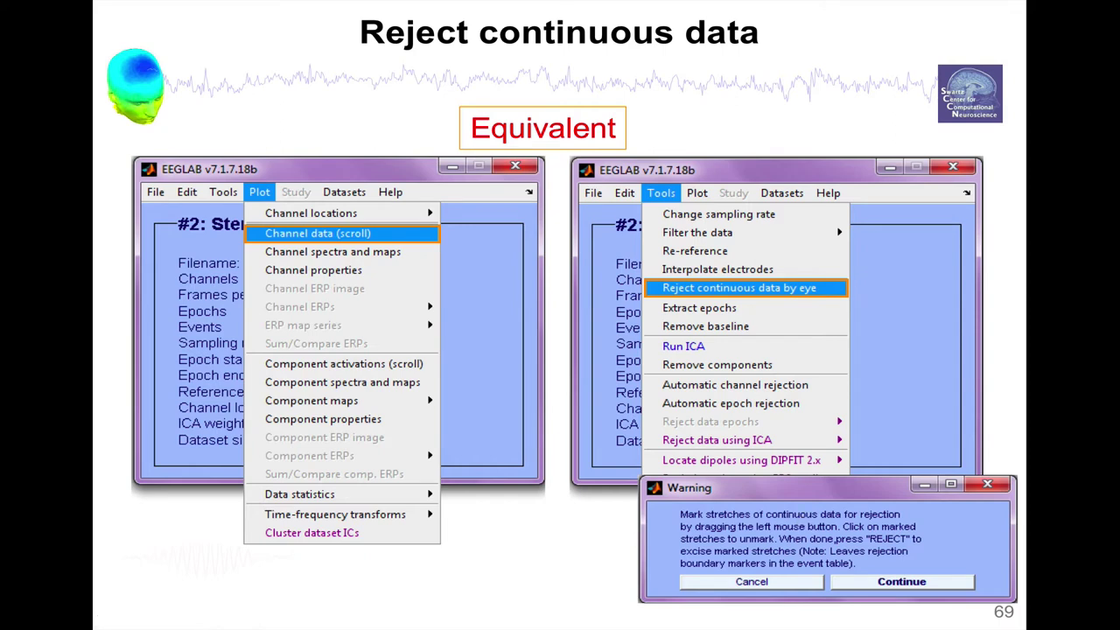
Step: Advance the slideshow to slide 70, 'Reject continuous data'
key("Right")
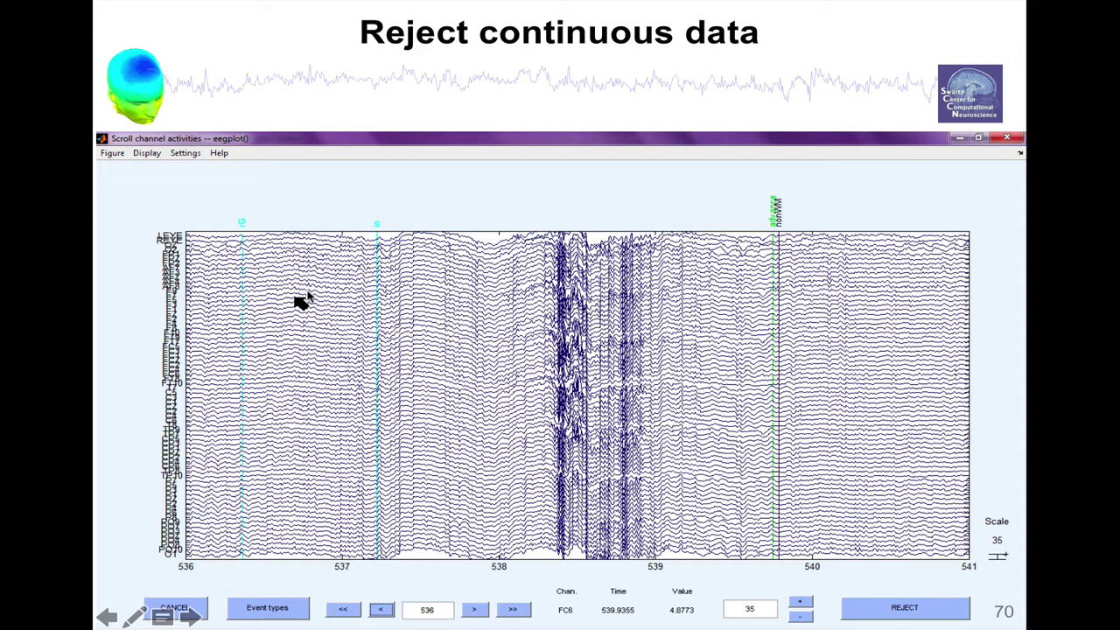
Step: Show the noisy-data callout on slide 70, then go to slide 71, 'Rejecting data for ICA'
left_click(298, 301)
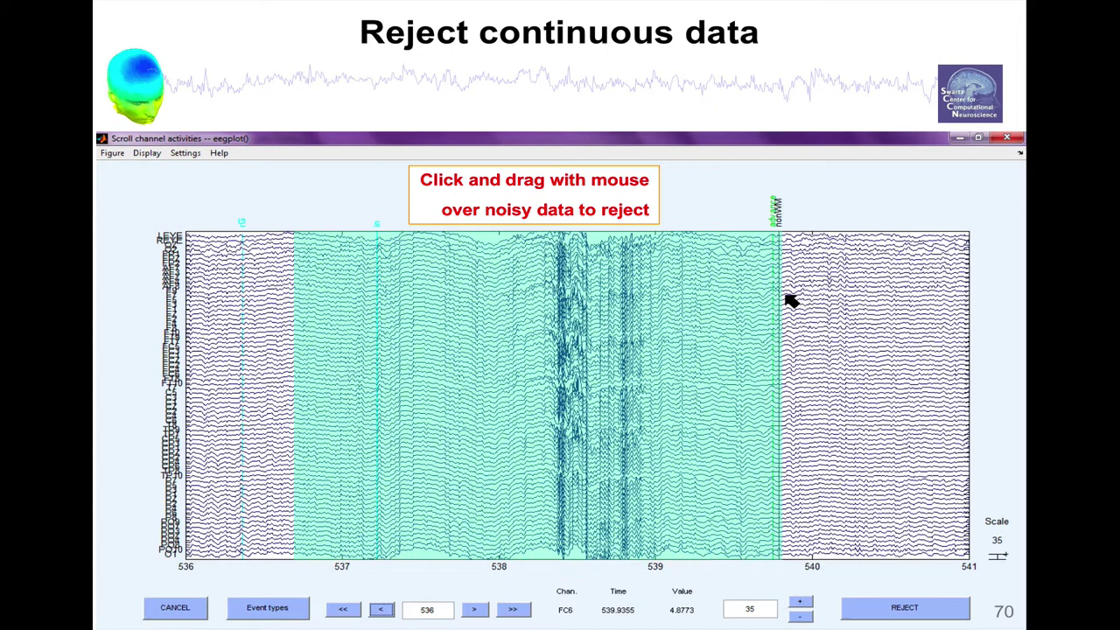
key("Right")
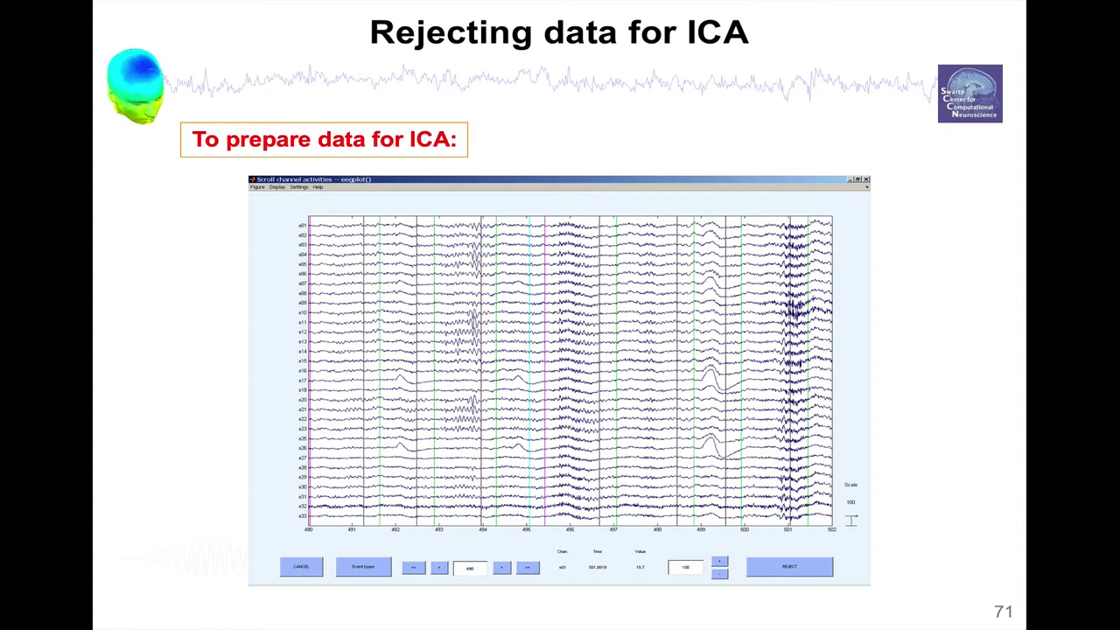
Step: Show slide 71's reject-muscle and keep-eye-blink annotations, then advance to Fast manual artifact rejection
key("Right")
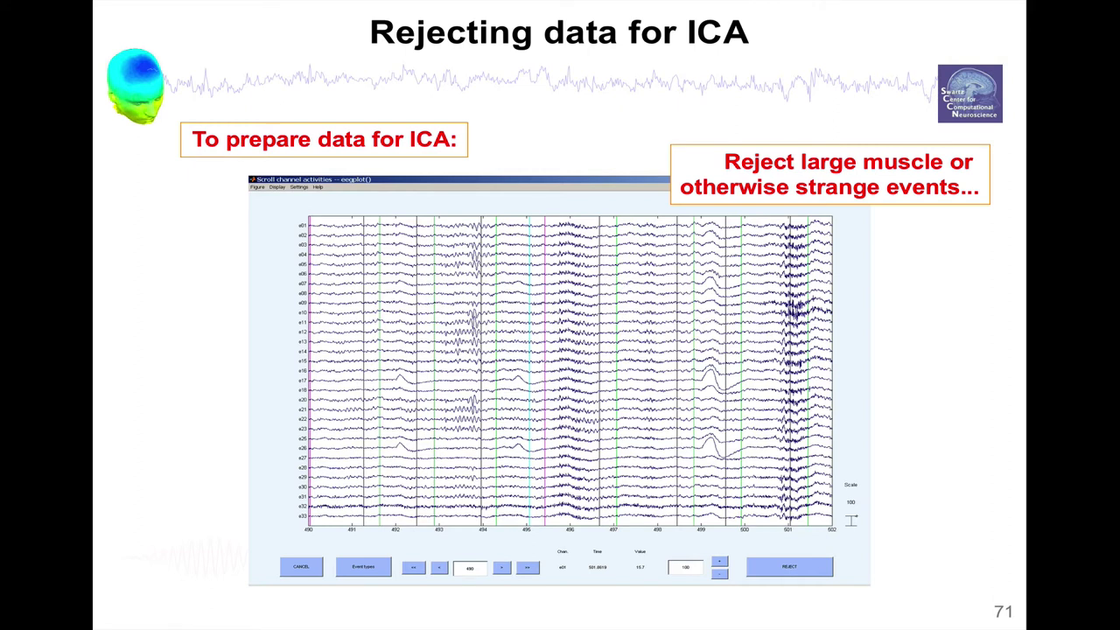
key("Right")
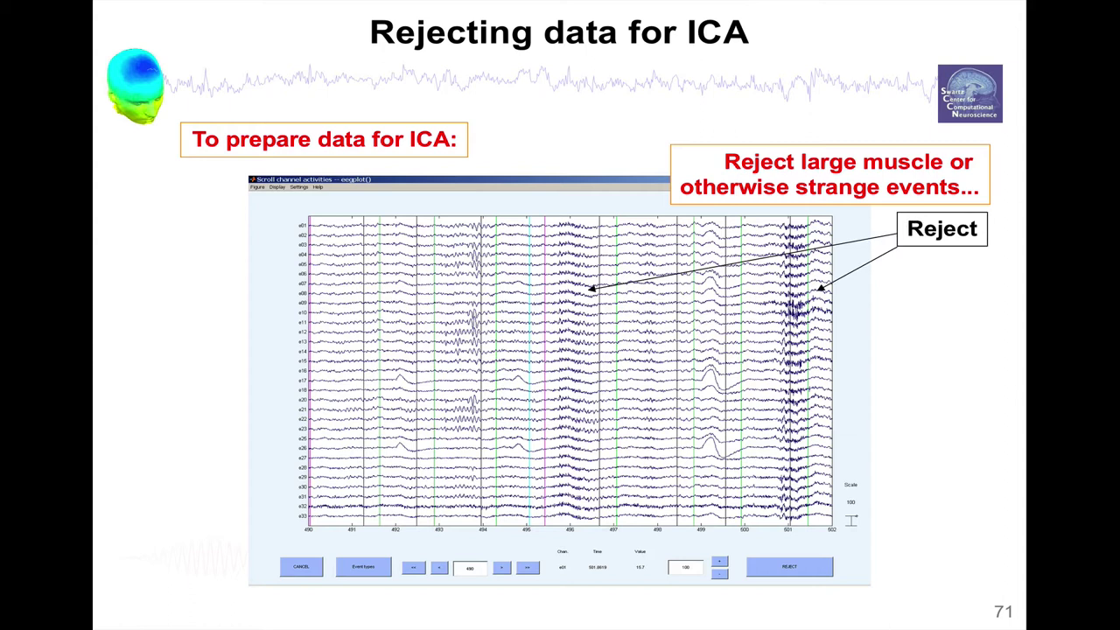
key("Right")
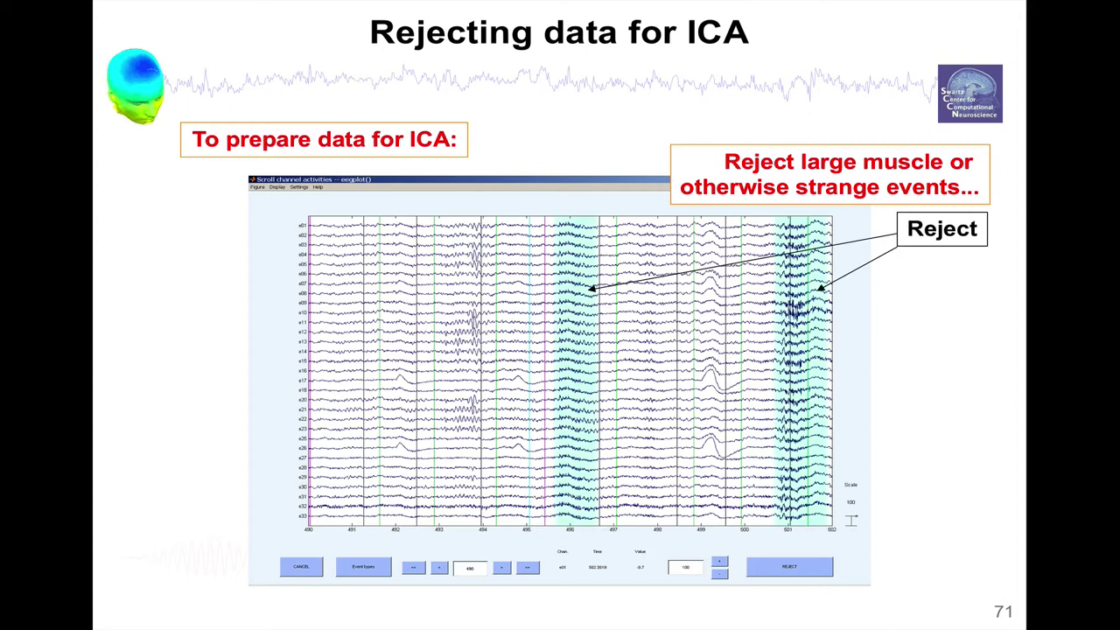
key("Right")
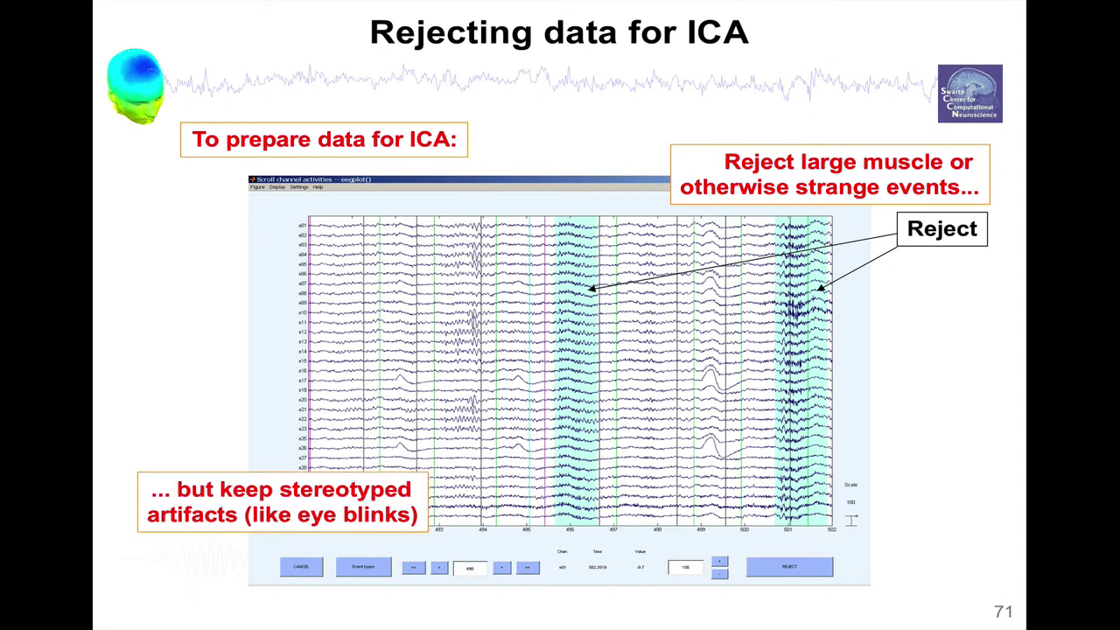
key("Right")
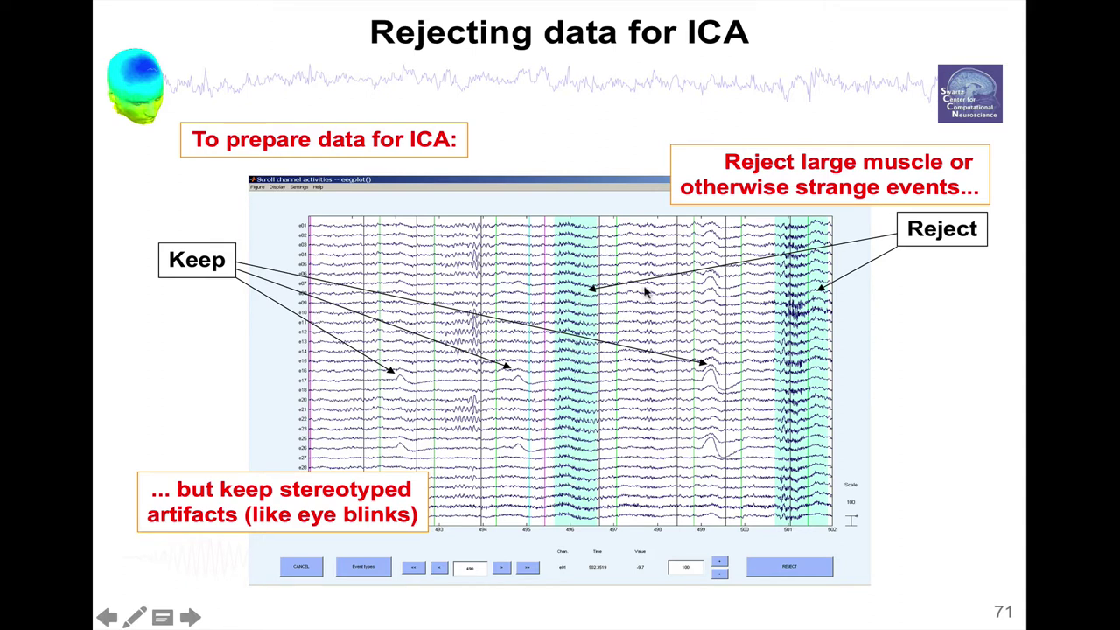
left_click(586, 344)
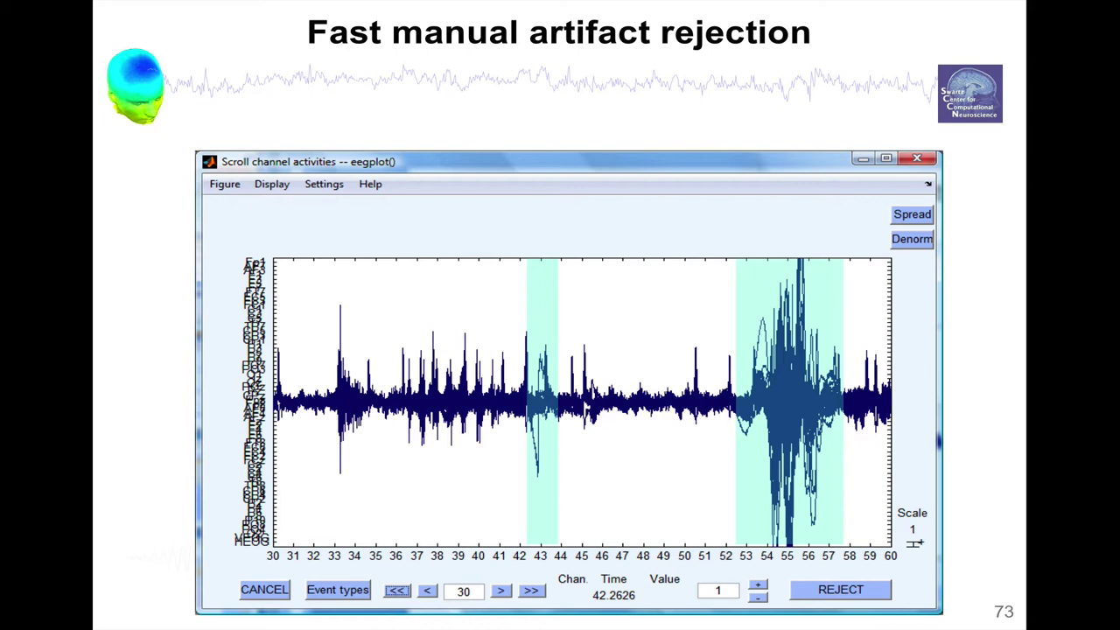
Step: Advance to slide 74, 'Automatic rejection of continuous data'
key("Right")
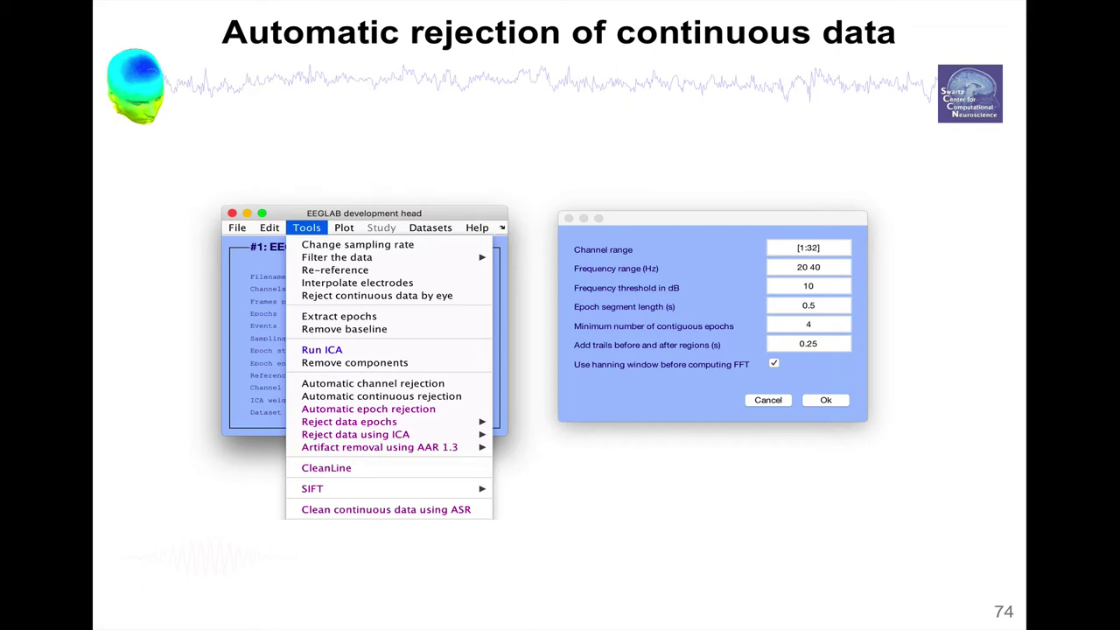
Step: Highlight the automatic continuous rejection option on slide 74
key("Right")
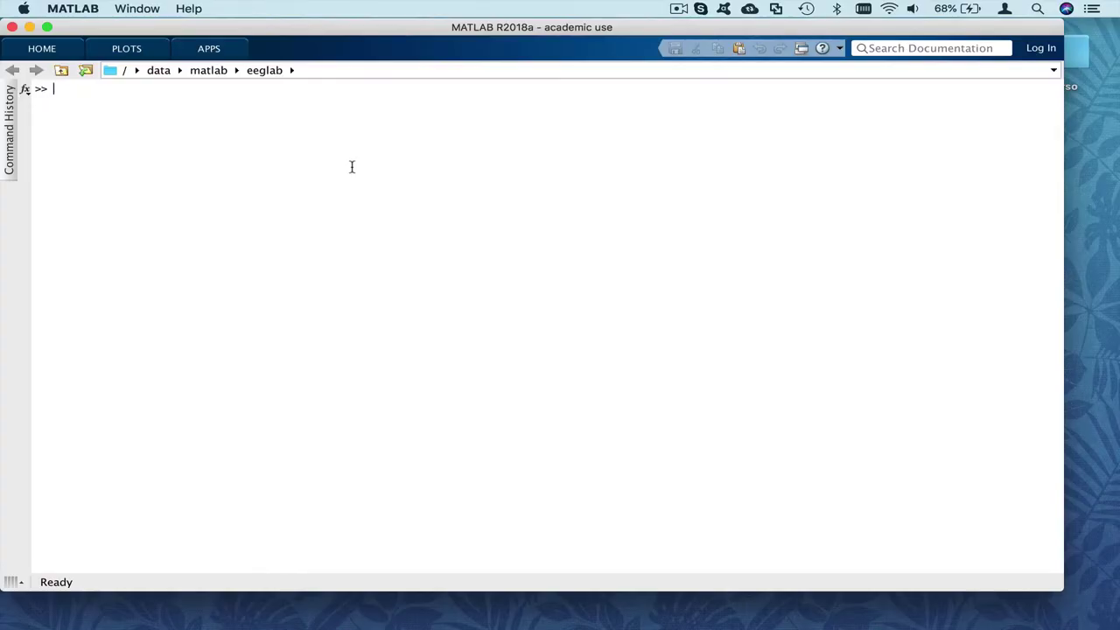
Step: Launch EEGLAB by running 'eeglab' at the MATLAB prompt
type("eeglab")
key("Return")
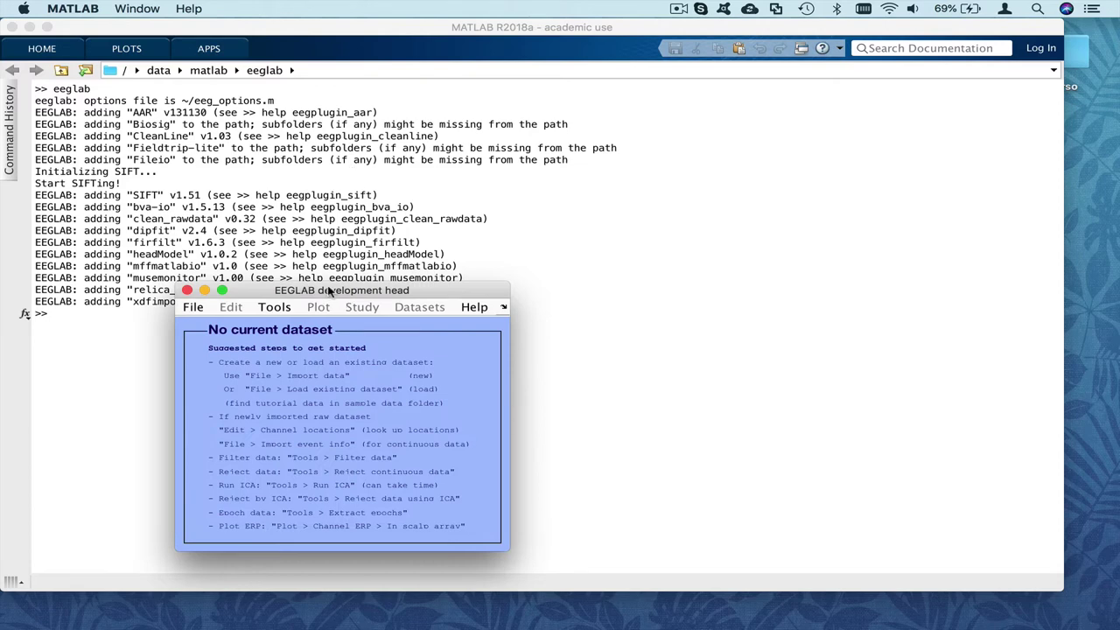
mouse_move(336, 288)
left_mouse_down()
mouse_move(339, 308)
mouse_move(456, 156)
left_mouse_up()
Step: Load SimpleOddball.set from the SimpleOddball folder as dataset #1
left_click(315, 178)
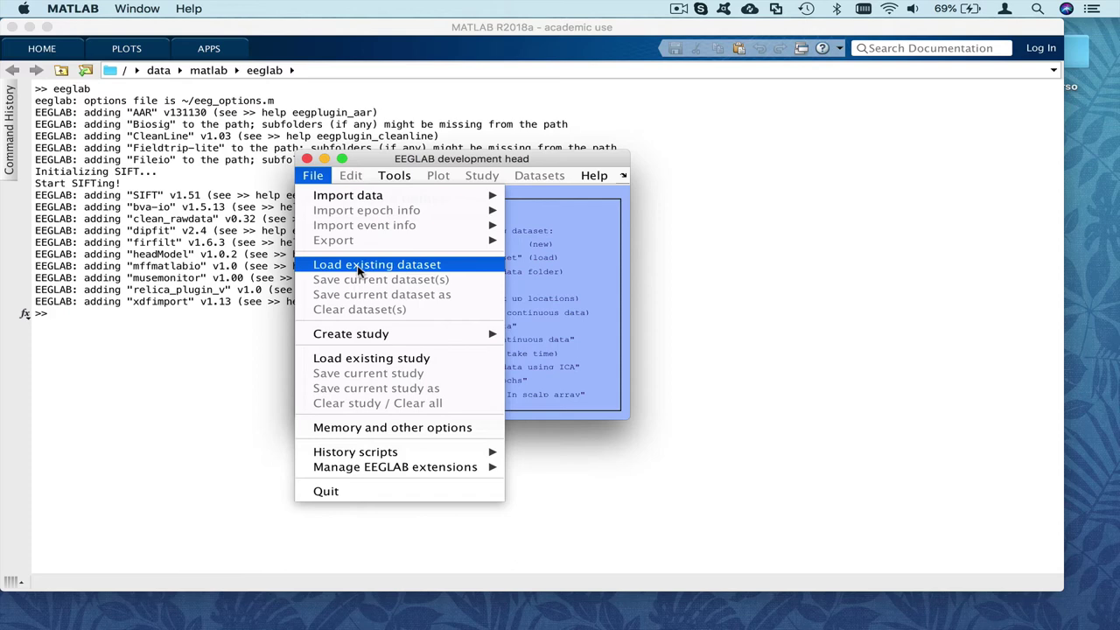
left_click(357, 265)
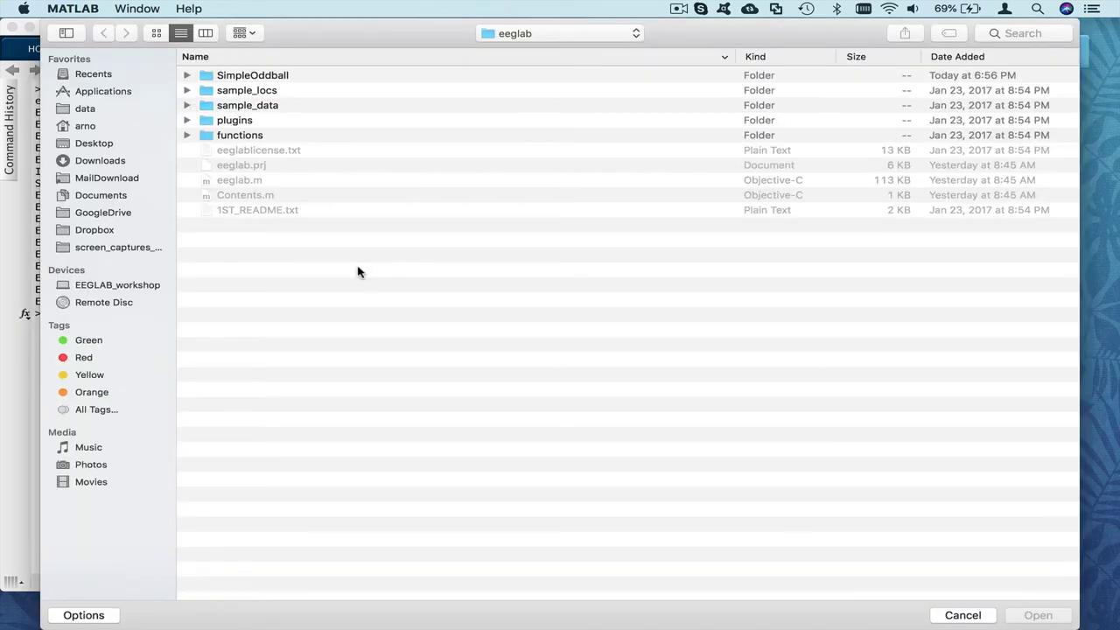
left_click(284, 77)
double_click(282, 77)
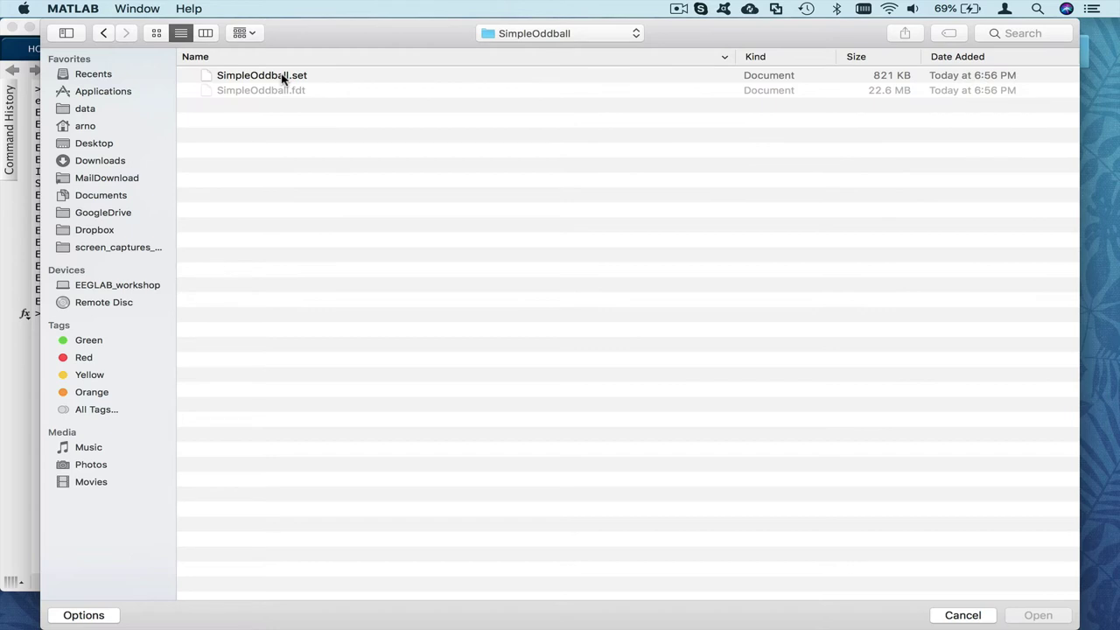
left_click(282, 77)
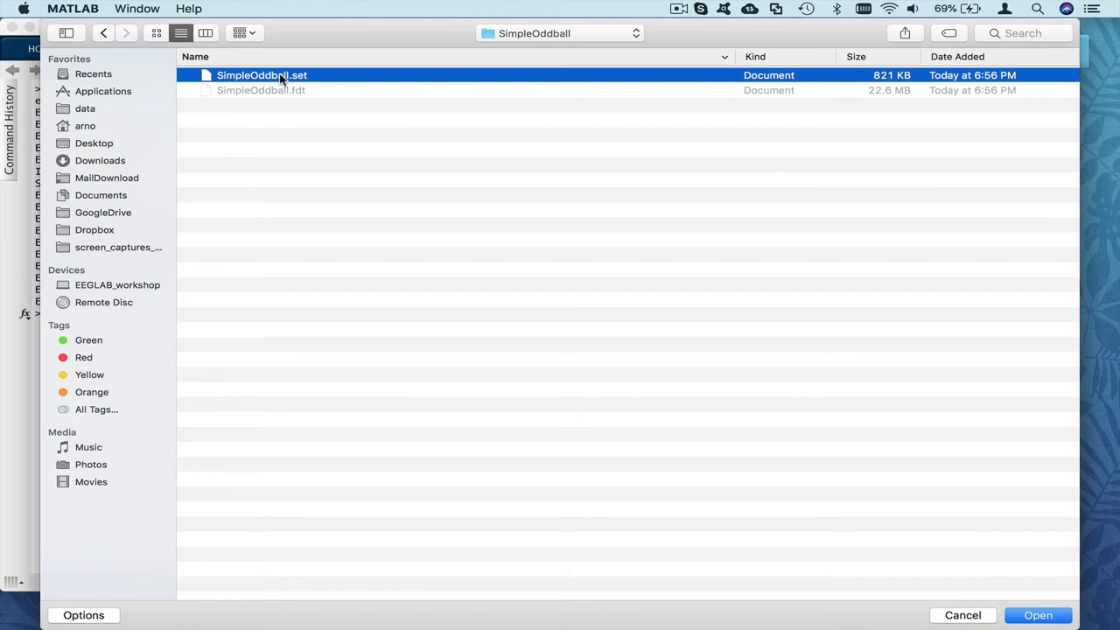
double_click(282, 77)
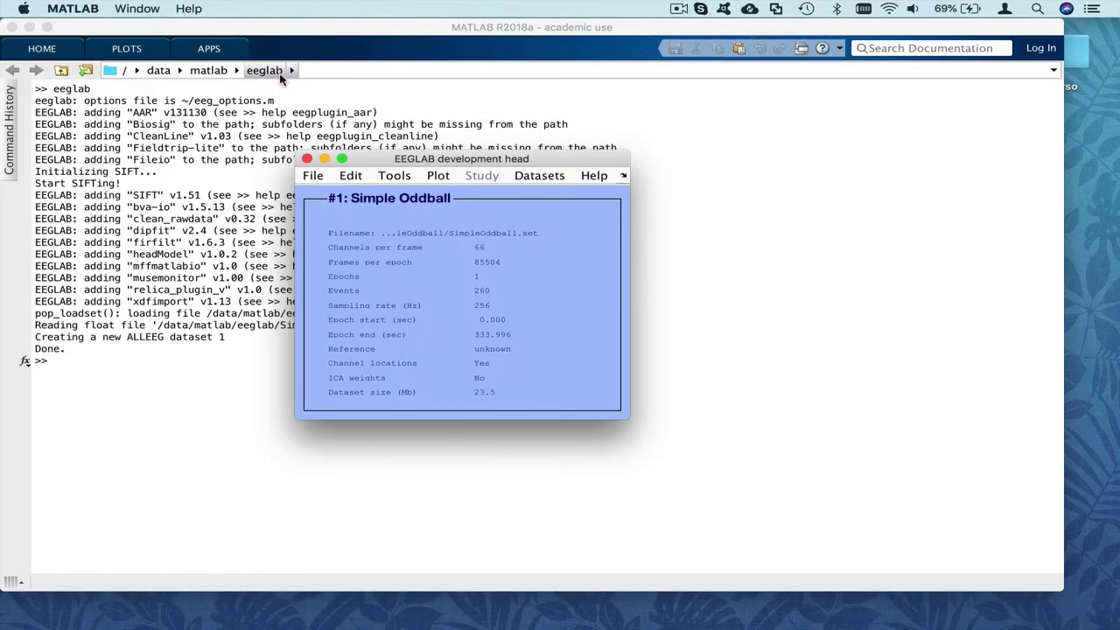
Step: Open the scrolling channel data plot with the DC offset removed
left_click_drag(396, 160, 347, 99)
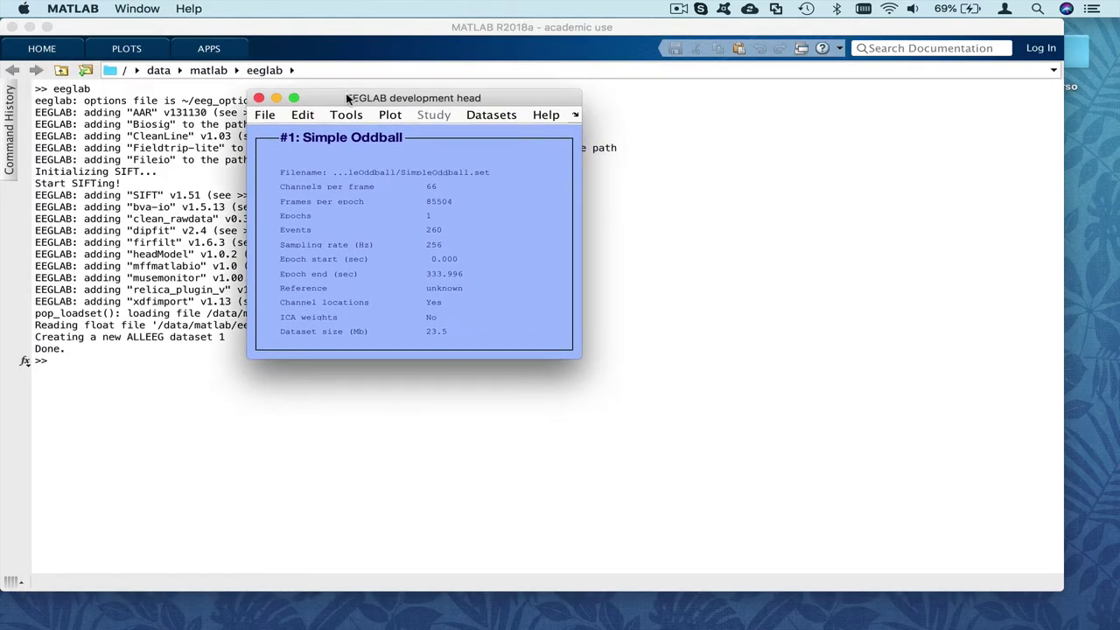
left_click(388, 115)
left_click(408, 160)
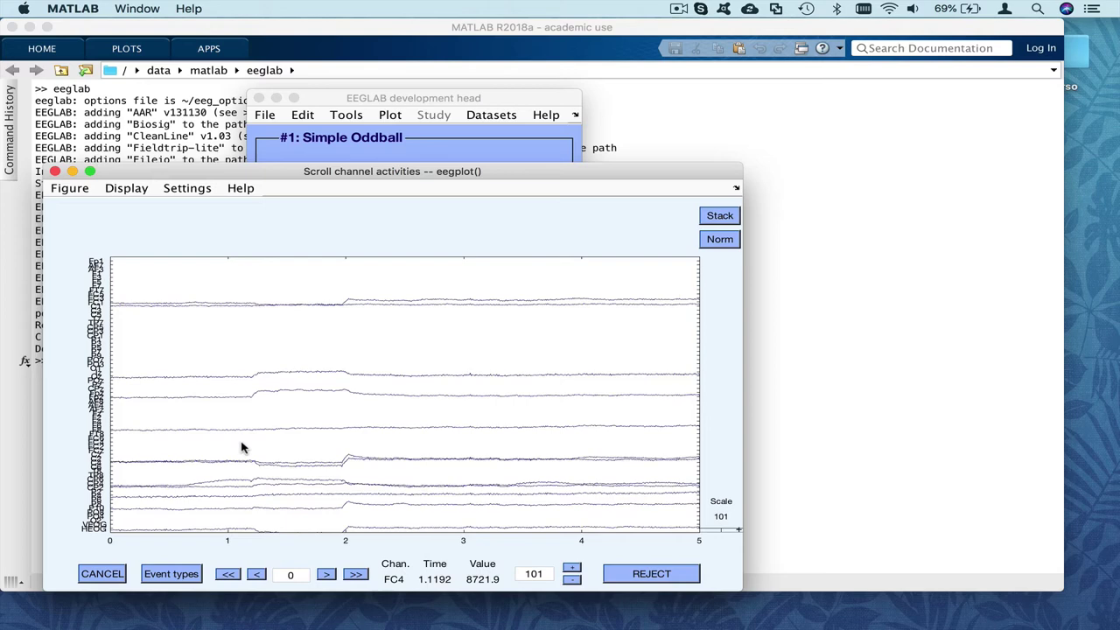
left_click(127, 189)
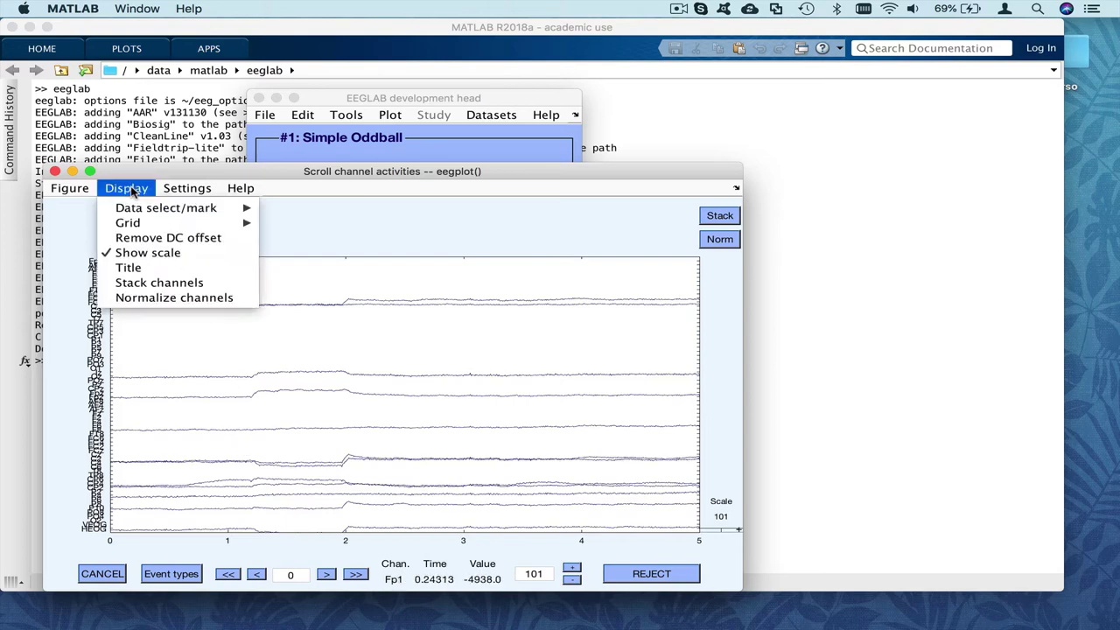
left_click(145, 238)
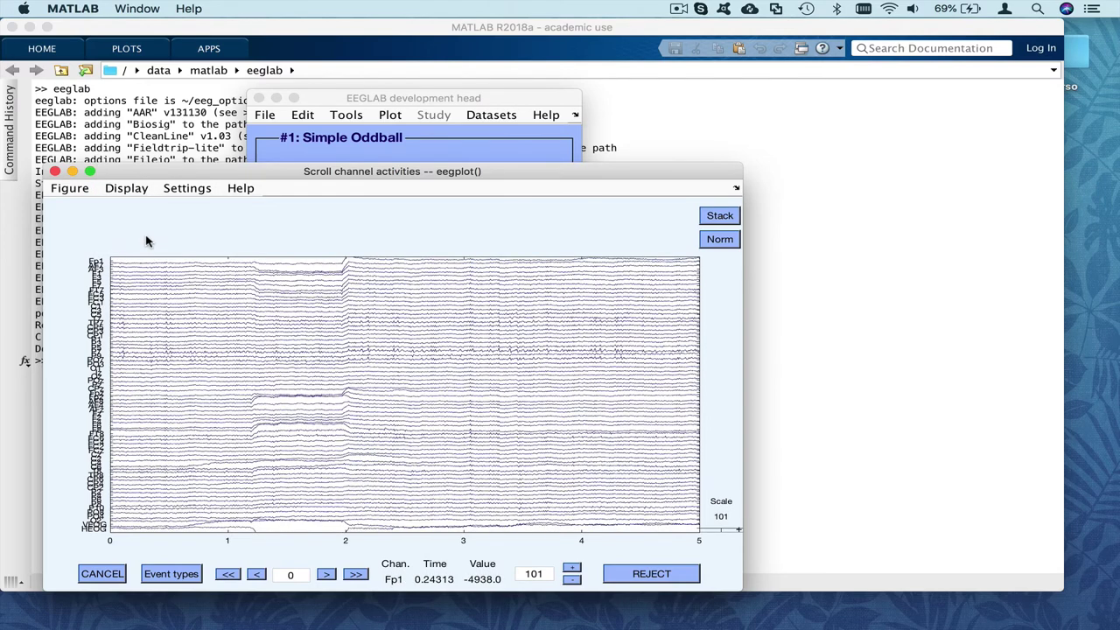
Step: Page the plot forward in 5-second steps to the 35–40 s window
left_click(355, 574)
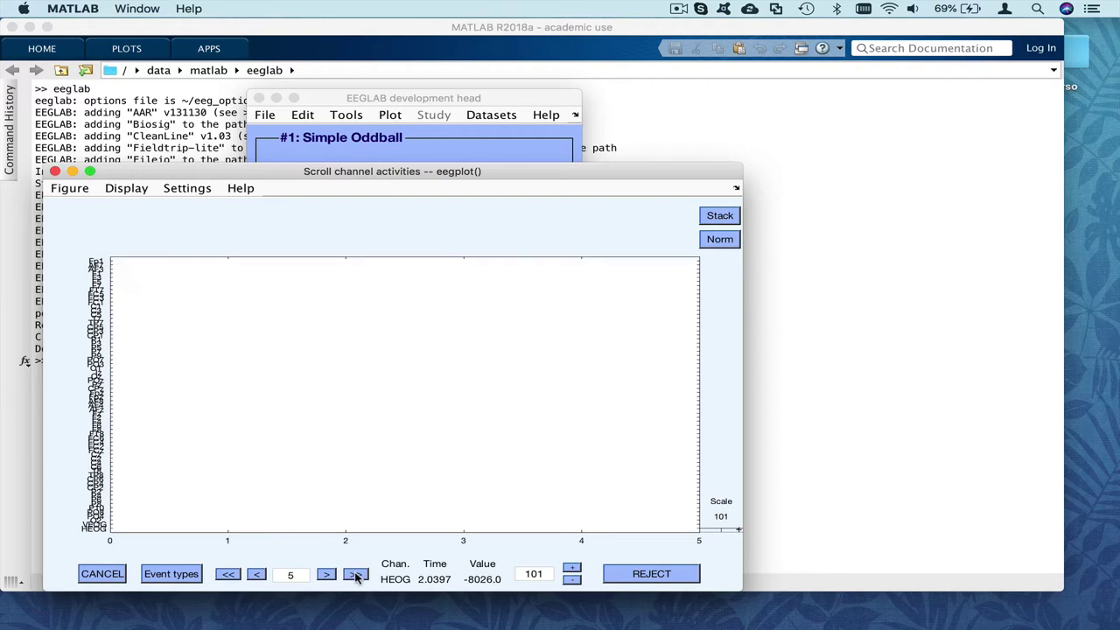
left_click(355, 575)
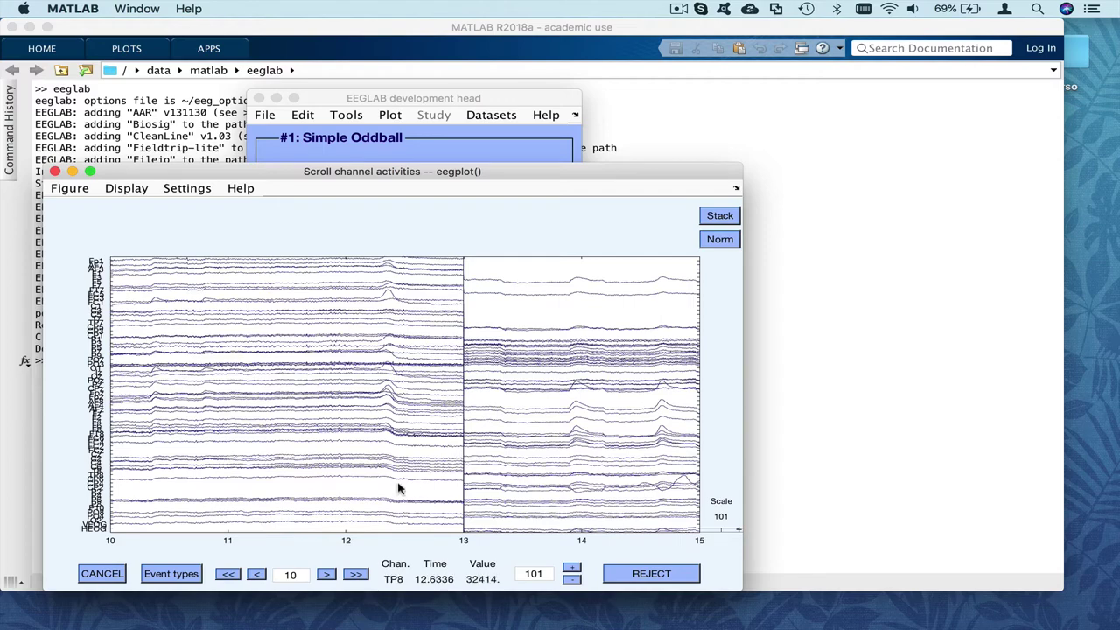
left_click(354, 574)
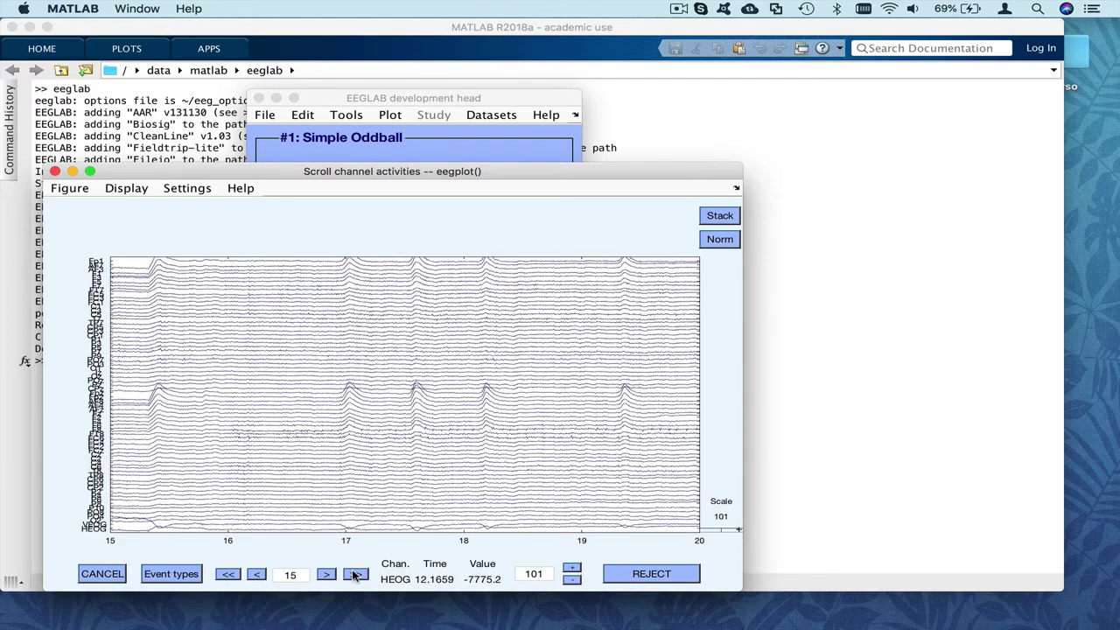
left_click(354, 574)
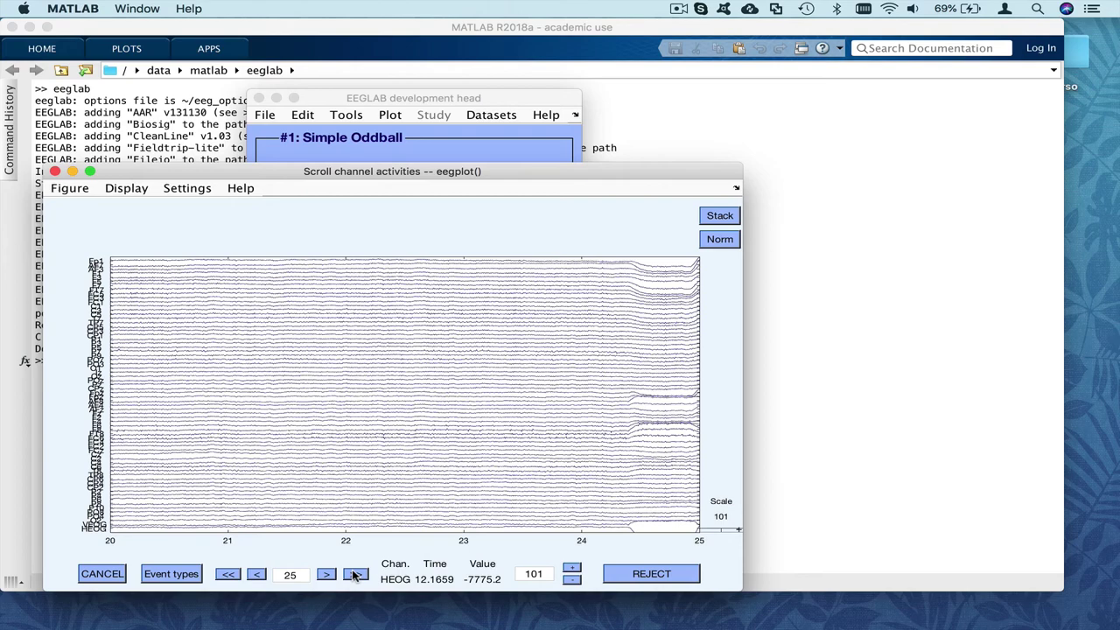
left_click(355, 574)
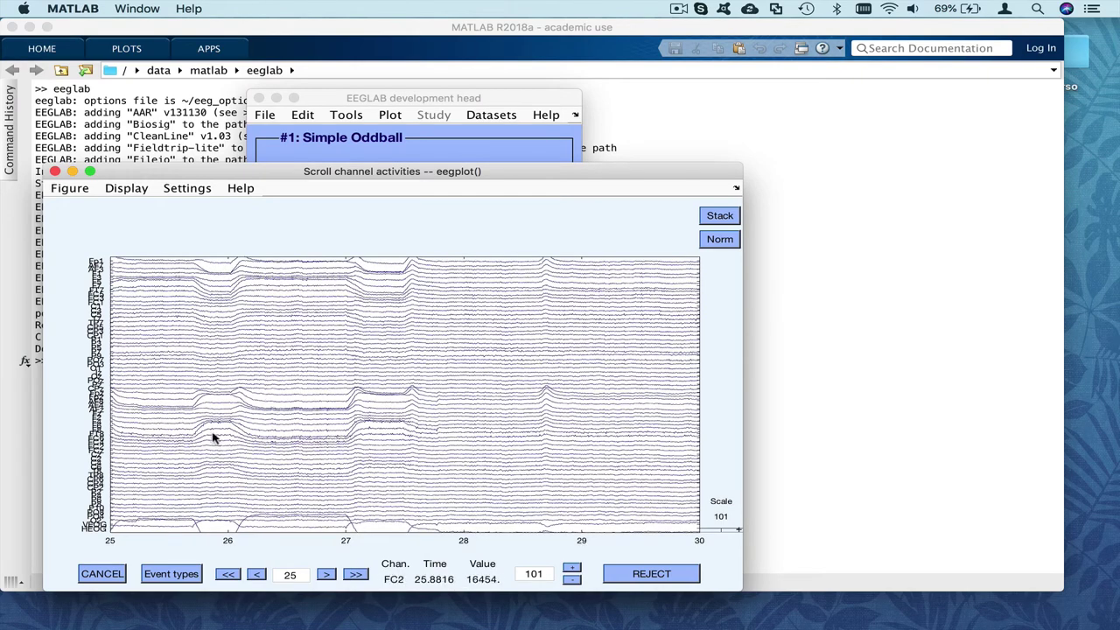
left_click(354, 574)
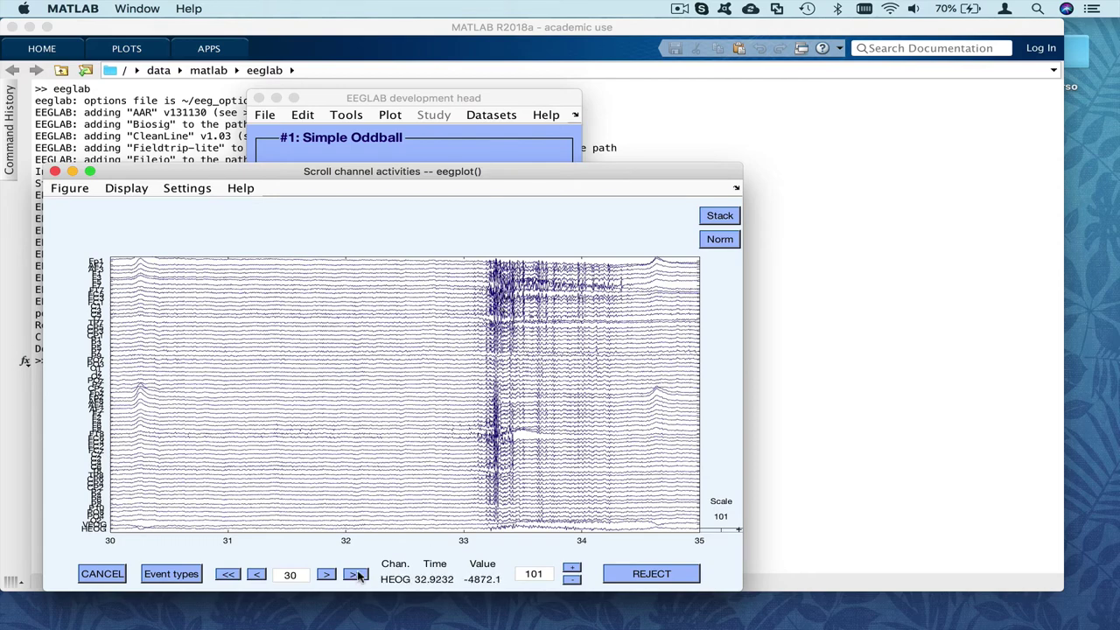
left_click(355, 575)
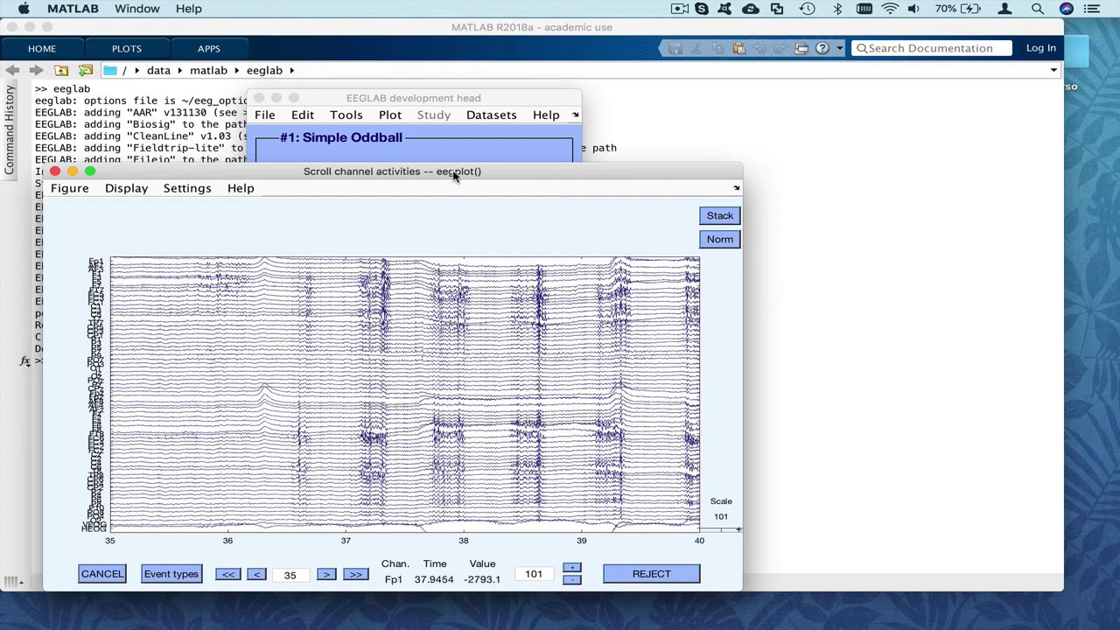
Step: Set the scroll plot's time range to display to 30 seconds
left_click_drag(451, 172, 476, 128)
left_click(238, 140)
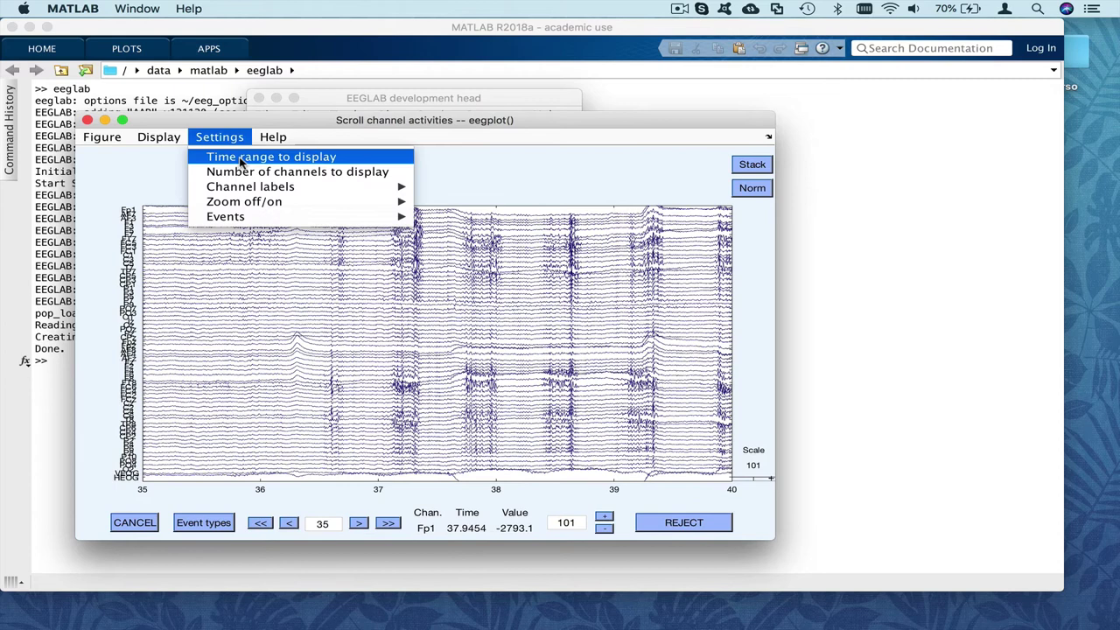
key("Escape")
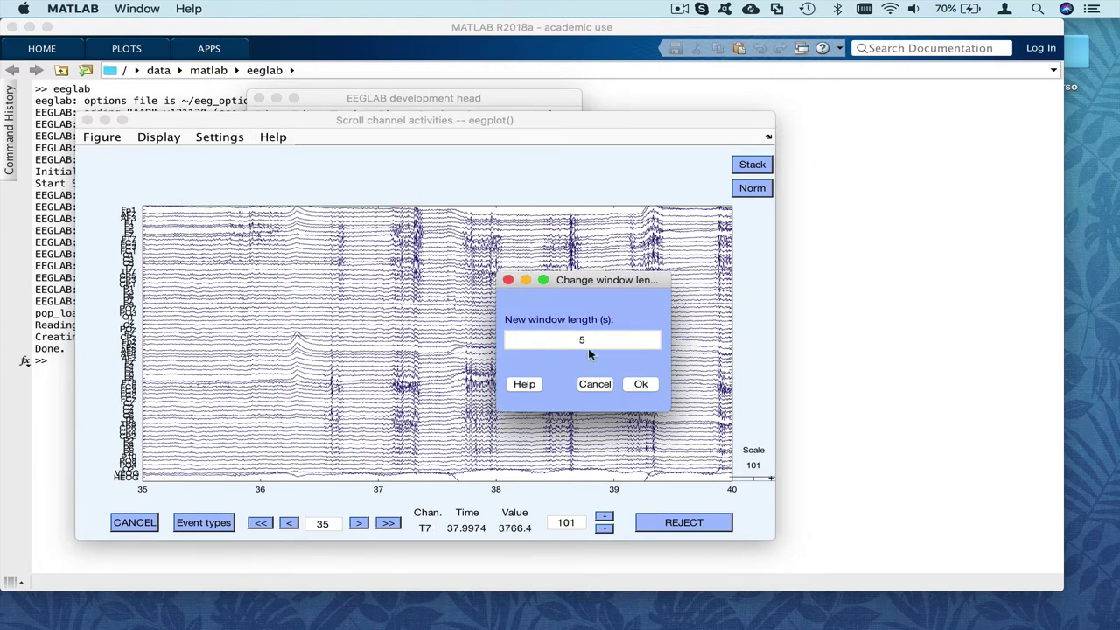
left_click(576, 338)
type("30")
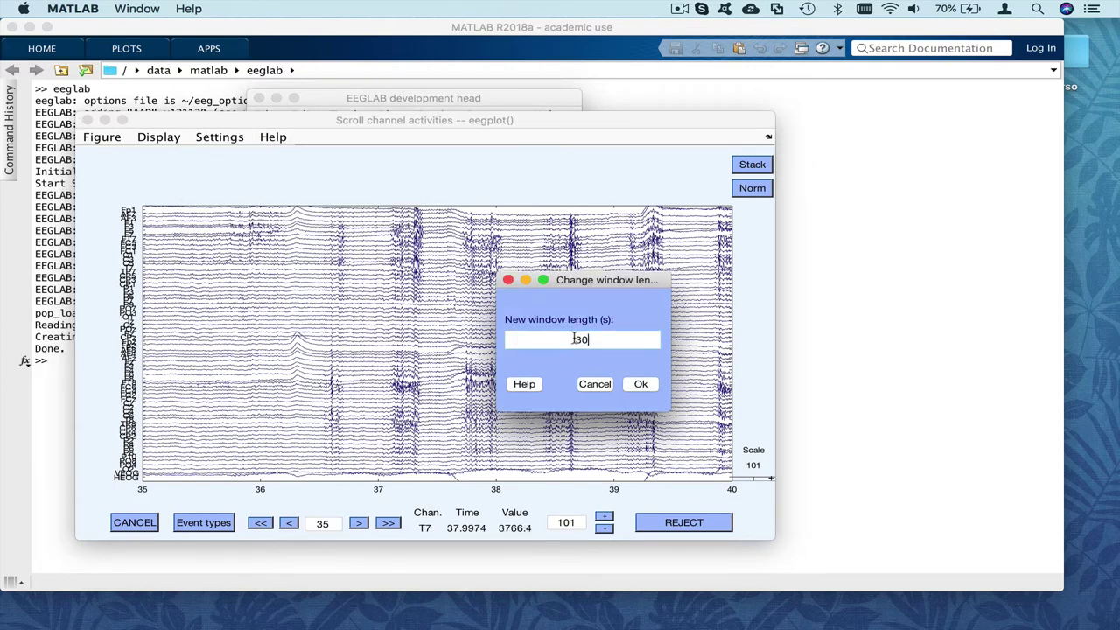
left_click(636, 386)
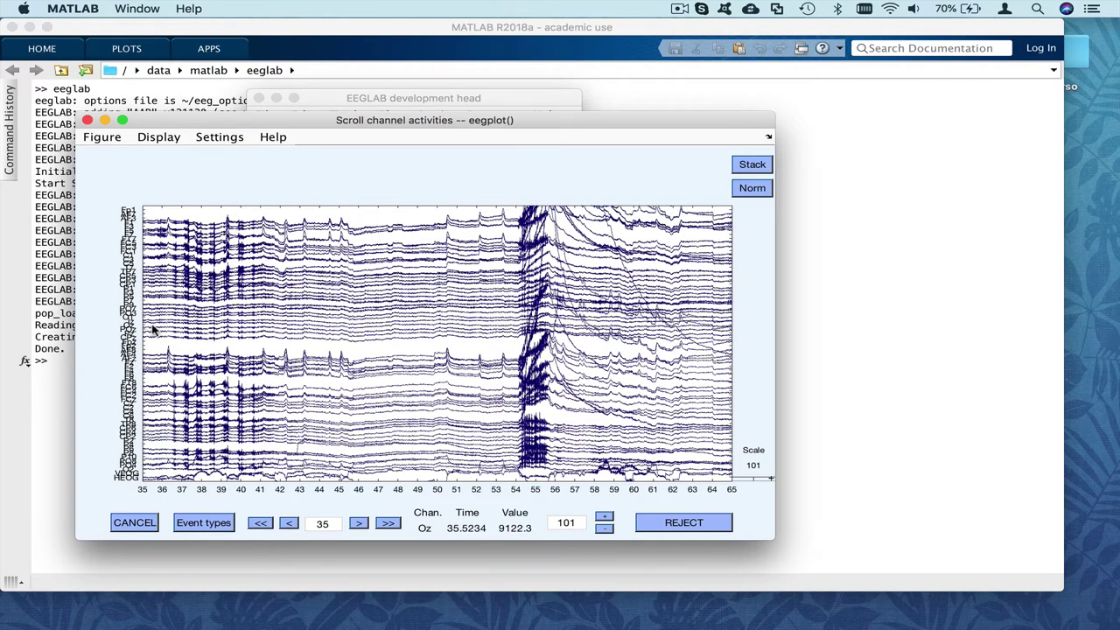
Step: Mark roughly 35.5–63 s for rejection, then clear the marks and return to 32–62 s
left_click_drag(153, 329, 303, 332)
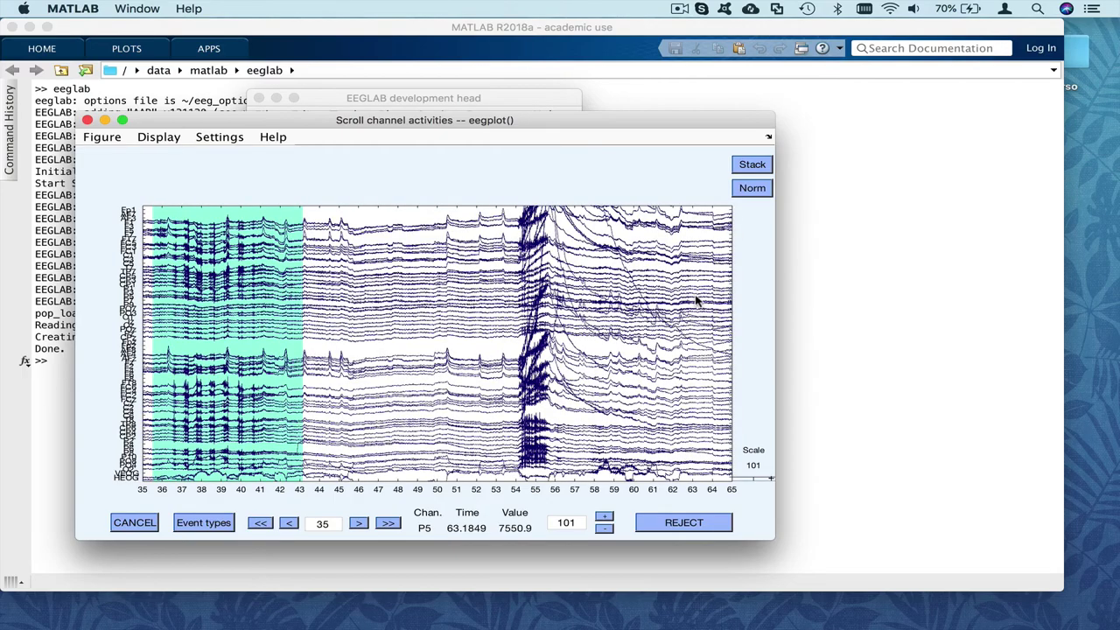
left_click_drag(697, 301, 295, 312)
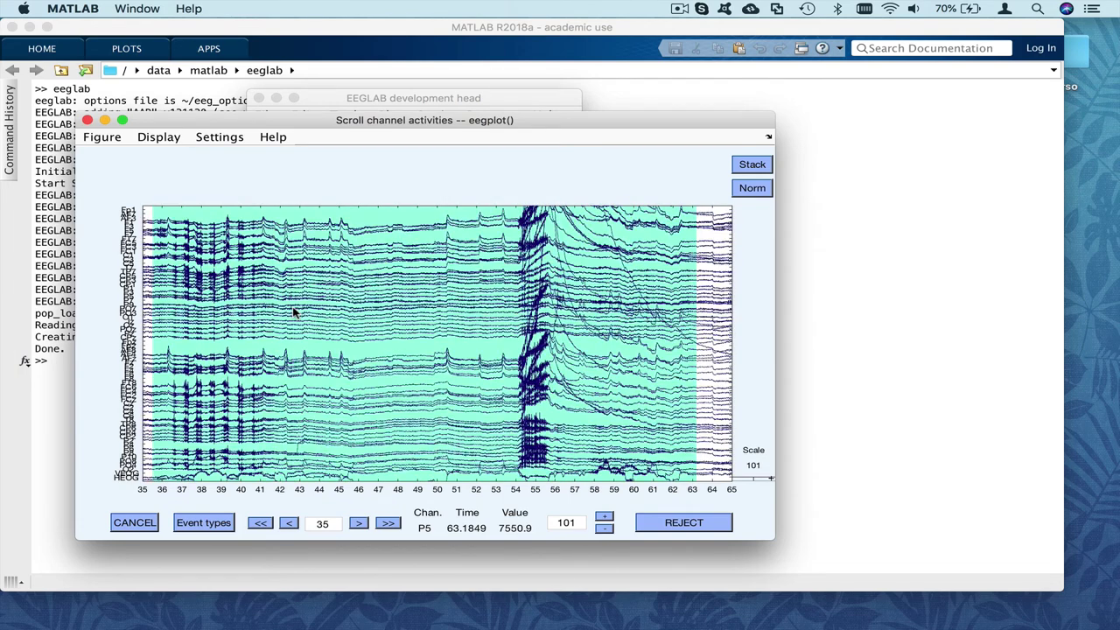
left_click(388, 523)
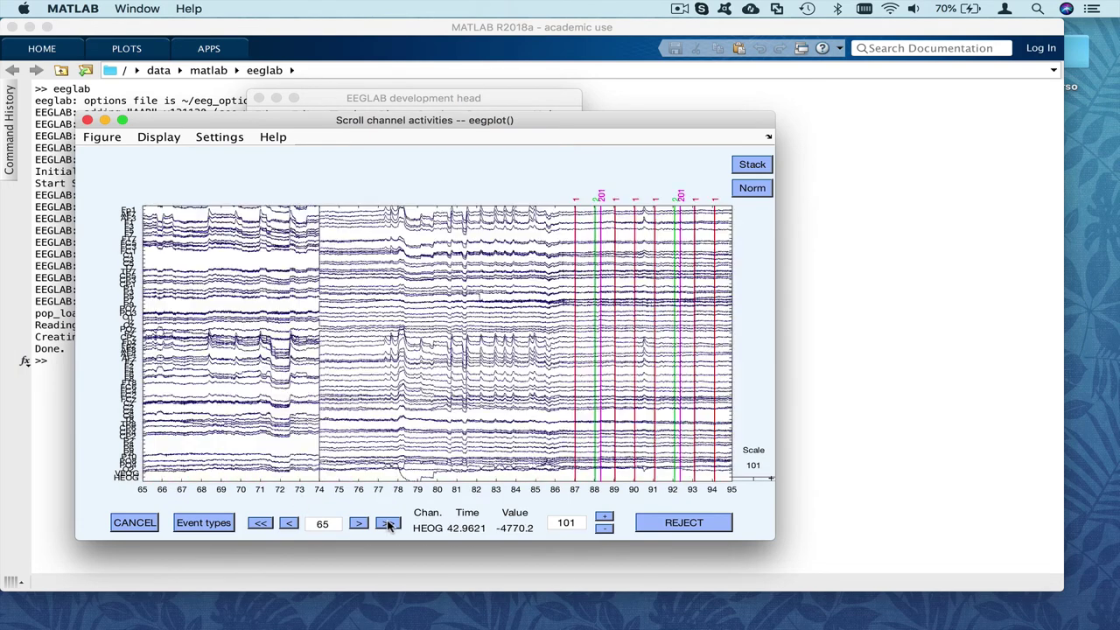
left_click(288, 523)
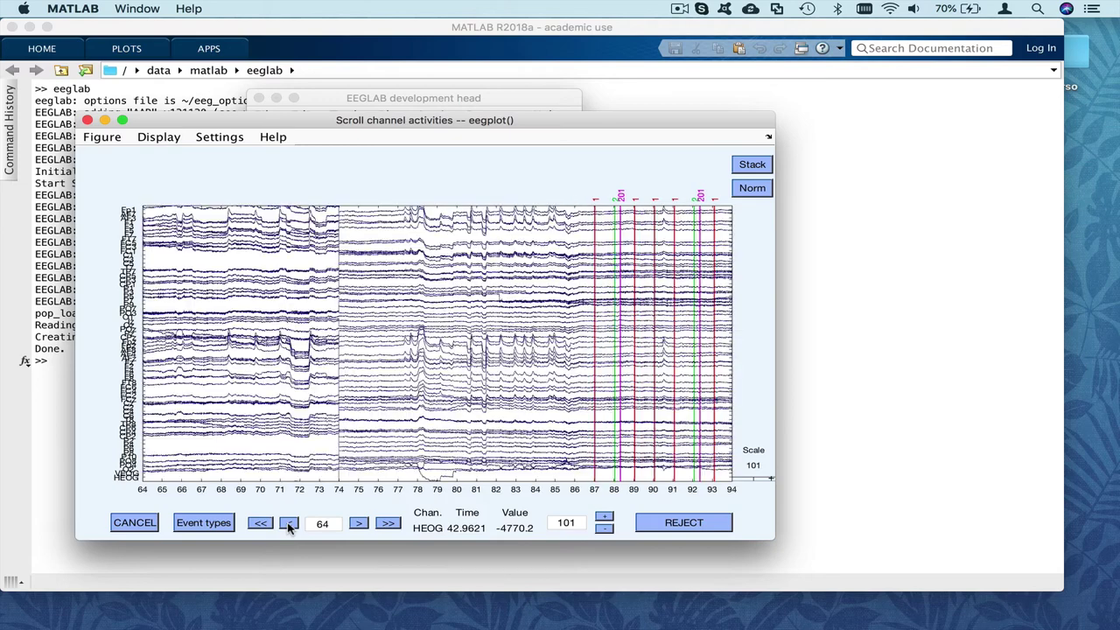
left_click(289, 524)
left_click(289, 523)
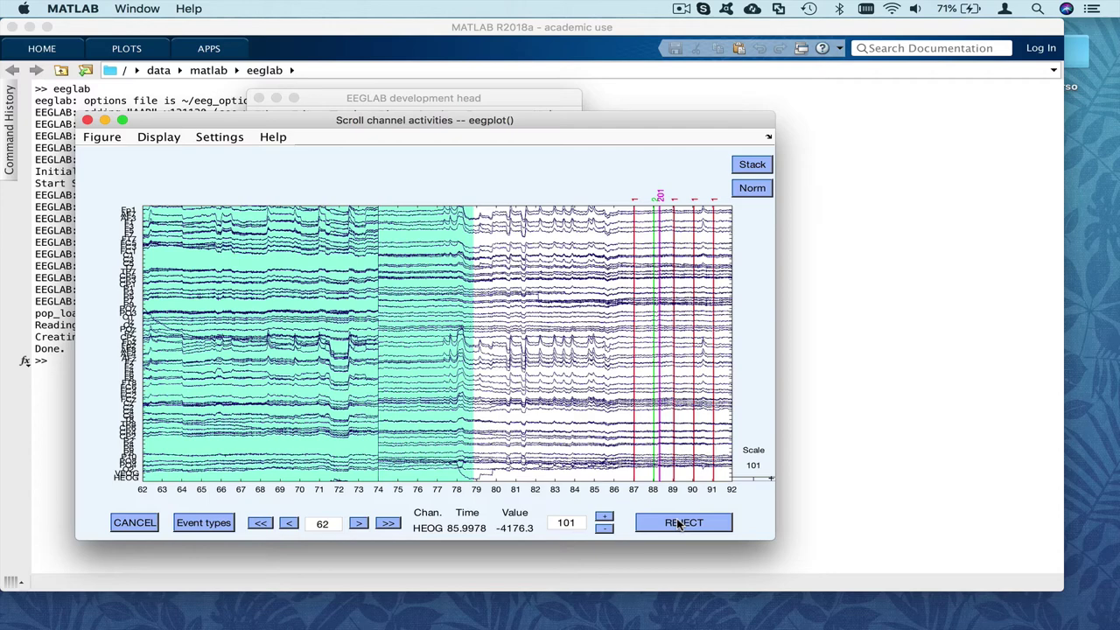
left_click(383, 380)
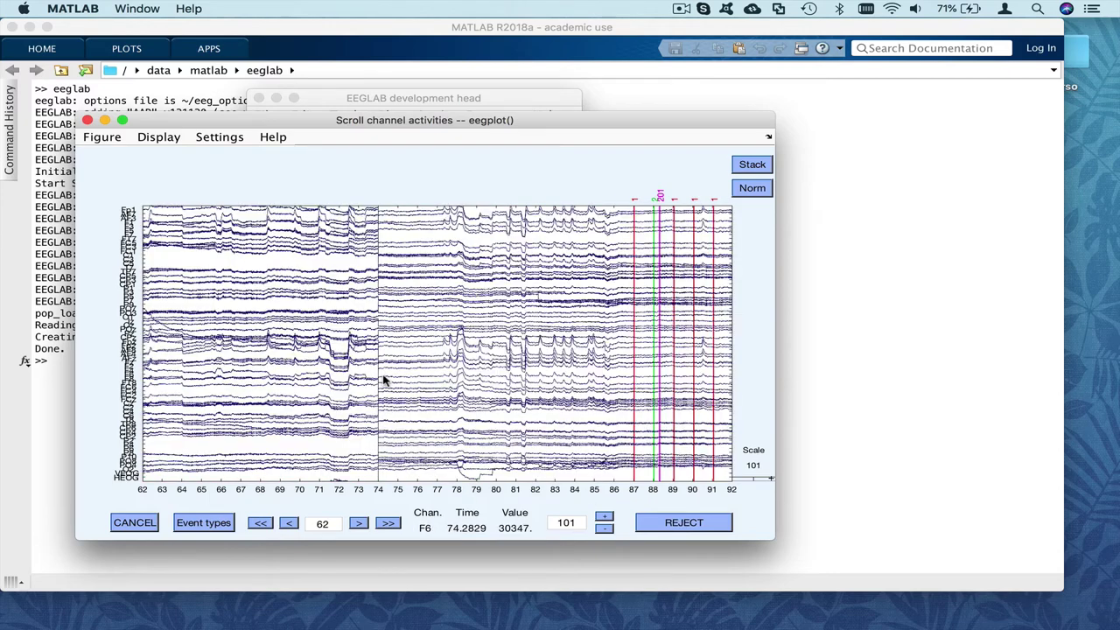
left_click(382, 394)
left_click(260, 523)
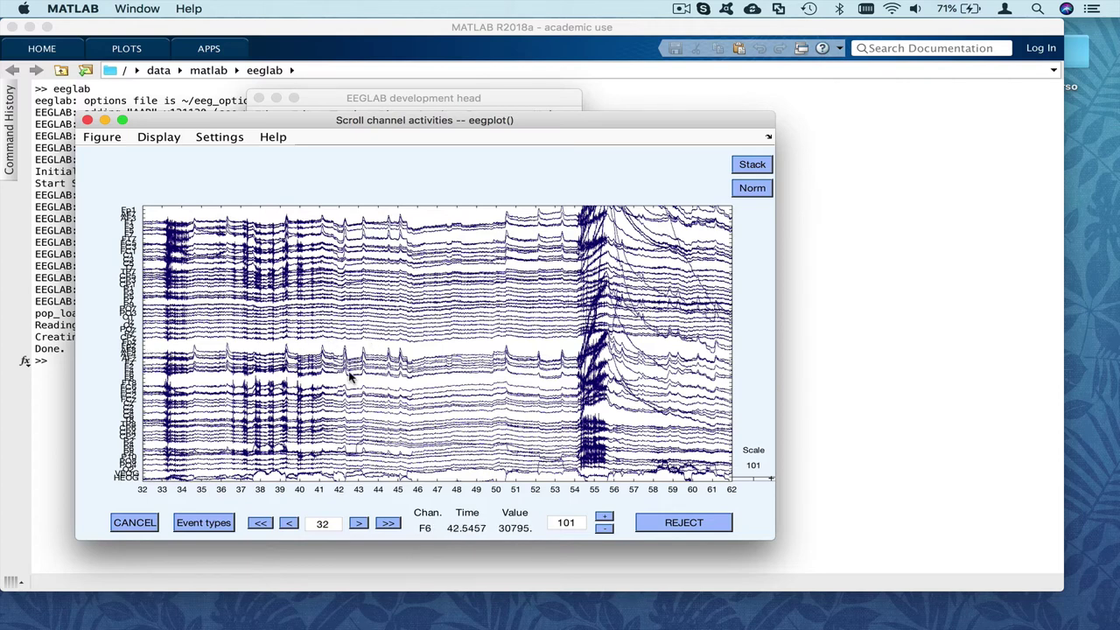
Step: Close the scroll plot and run automatic continuous rejection on channels 1:66 over 20–40 Hz with an edited dB threshold
left_click(87, 121)
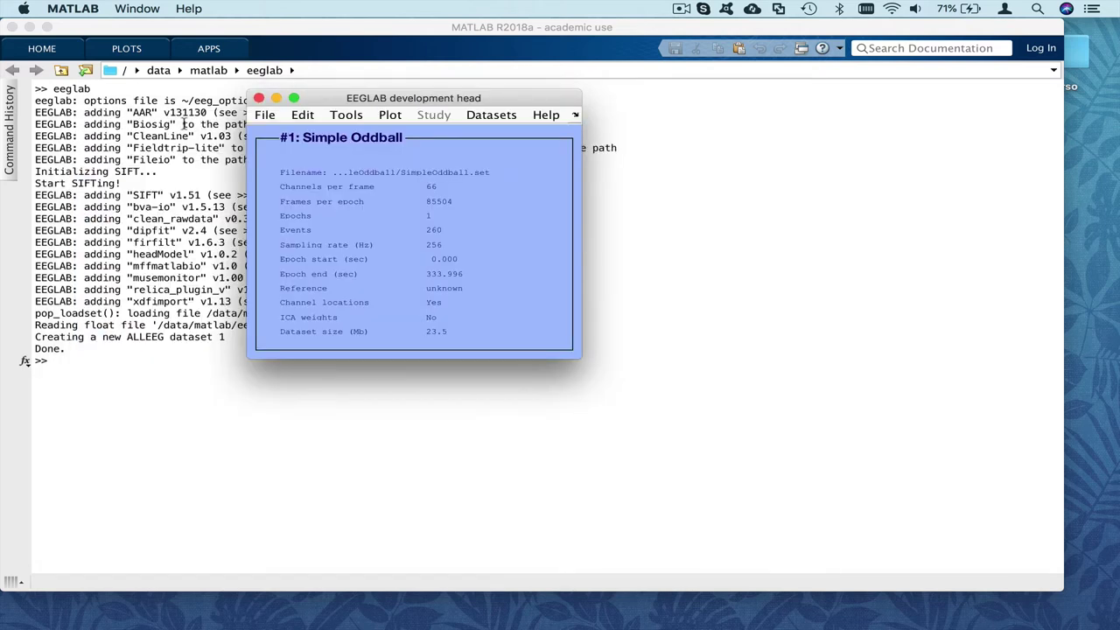
left_click(354, 117)
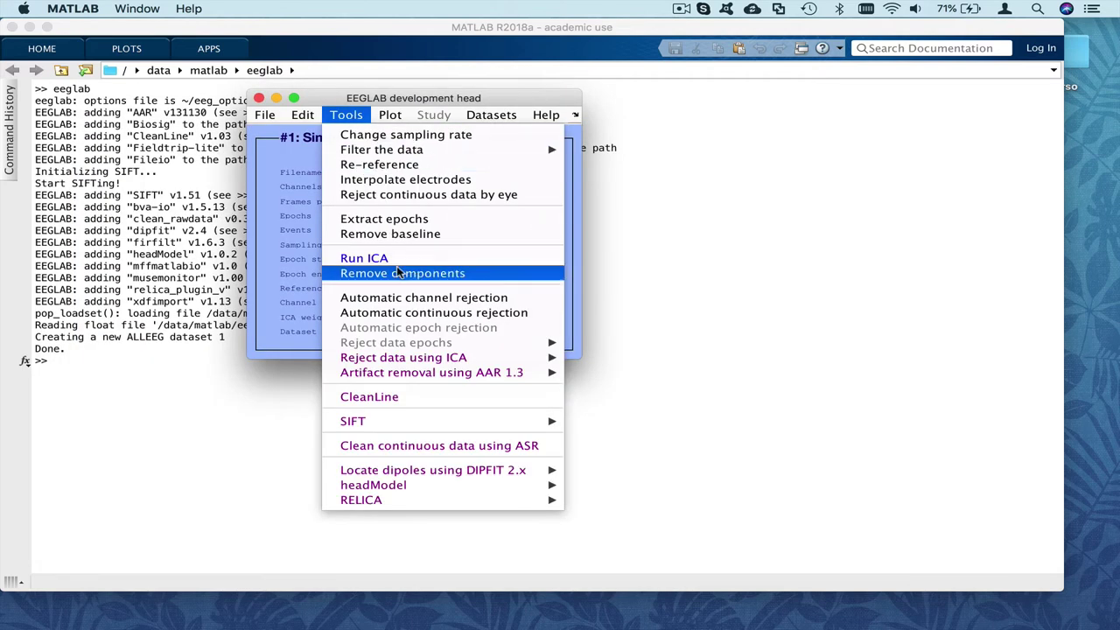
left_click(396, 311)
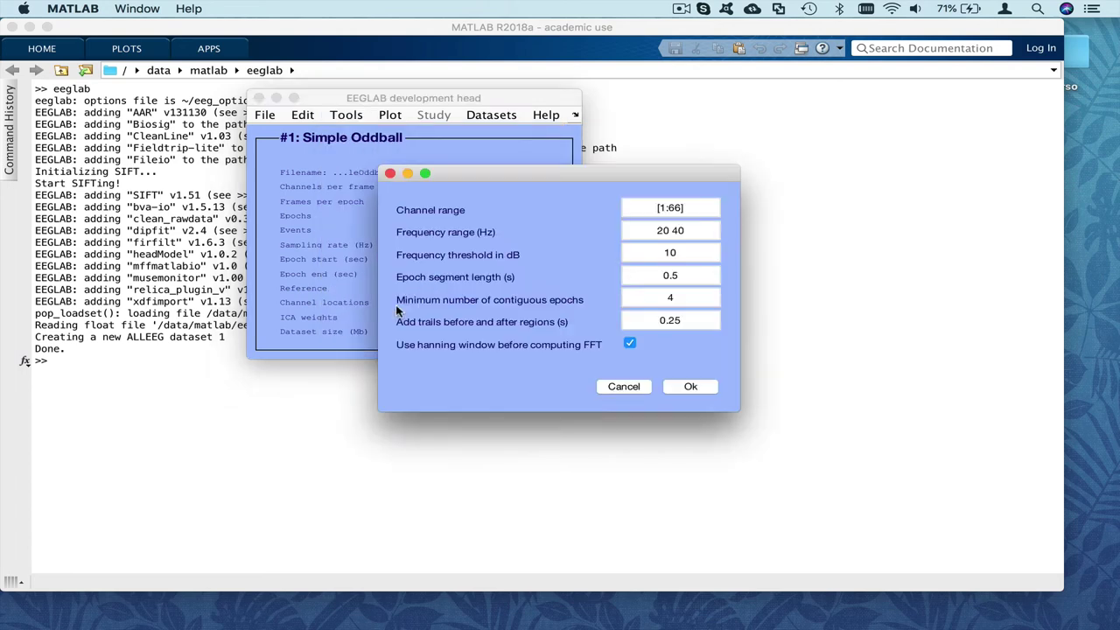
left_click_drag(508, 173, 642, 174)
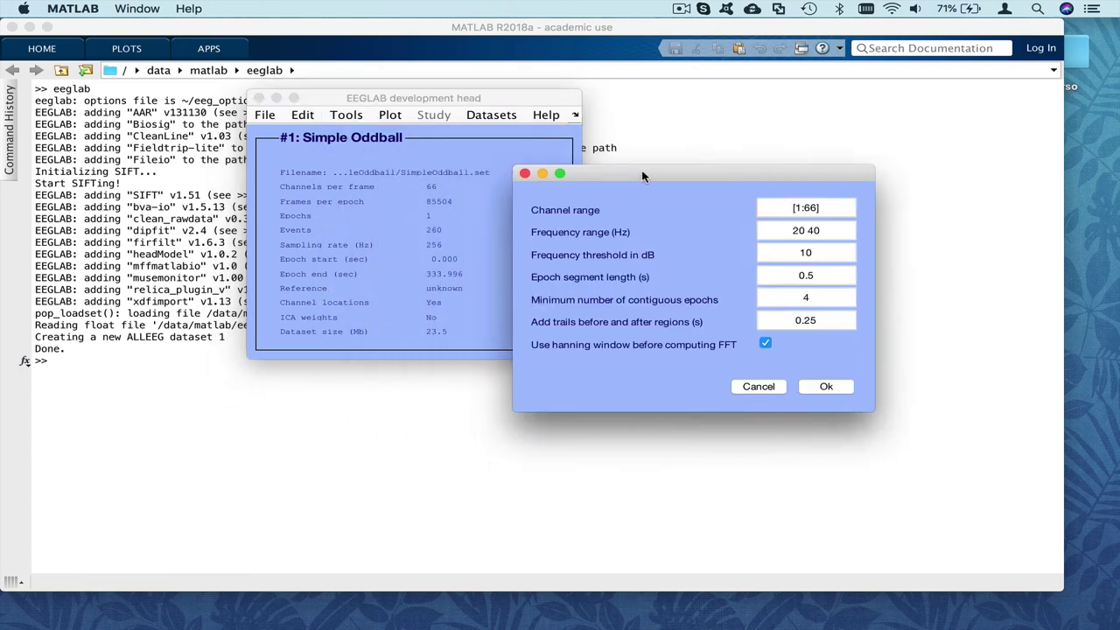
left_click(816, 252)
left_click(824, 386)
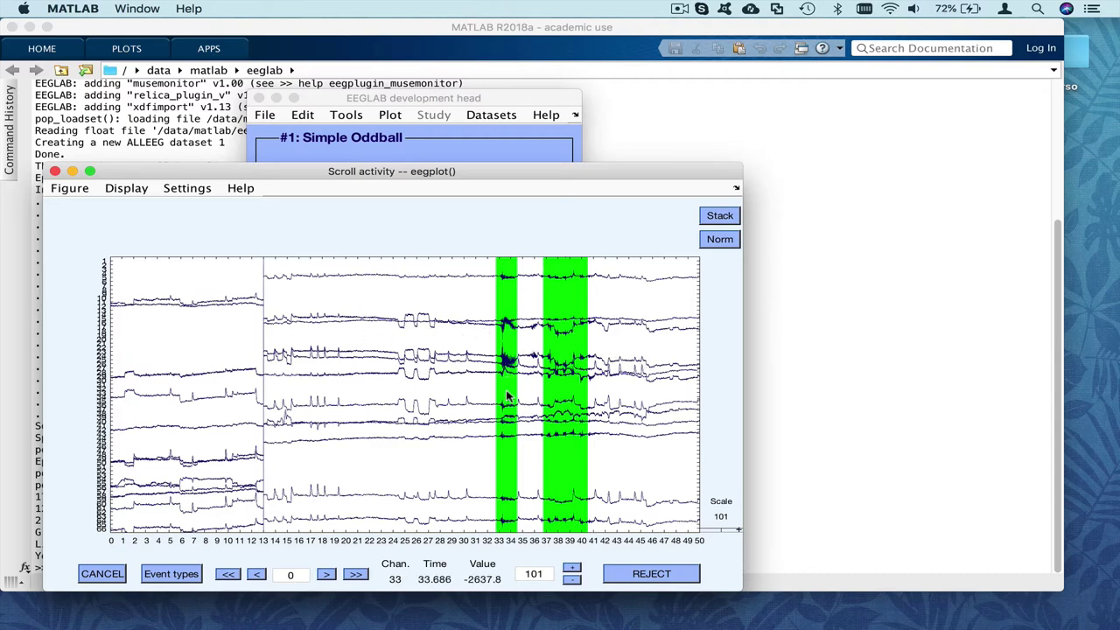
Step: Show the rejection review plot in 10-second windows with the DC offset removed
left_click(185, 188)
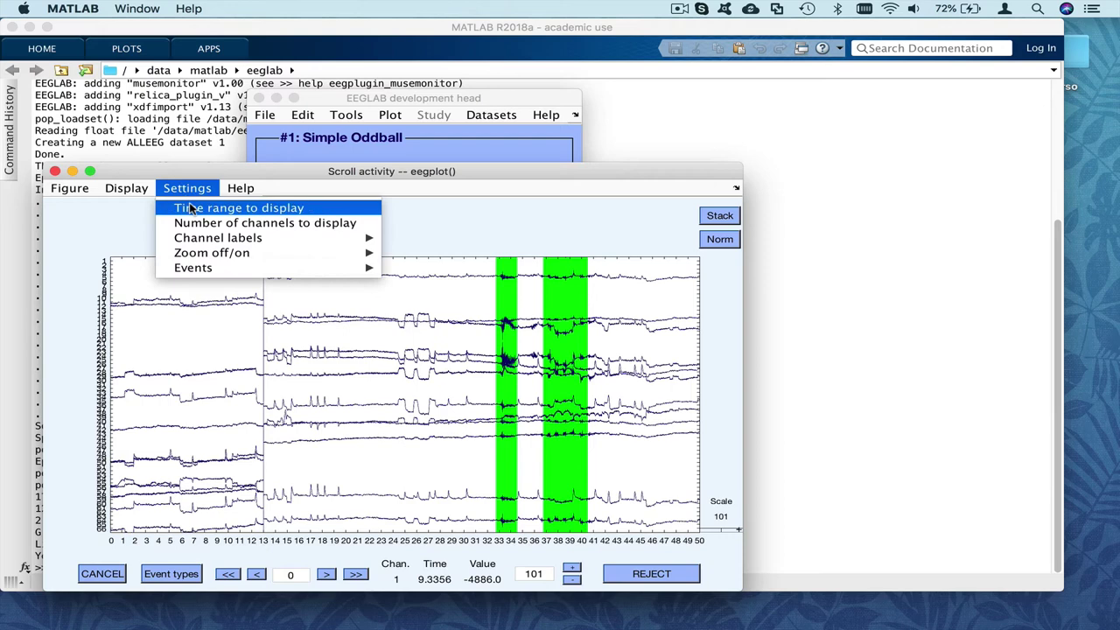
left_click(190, 207)
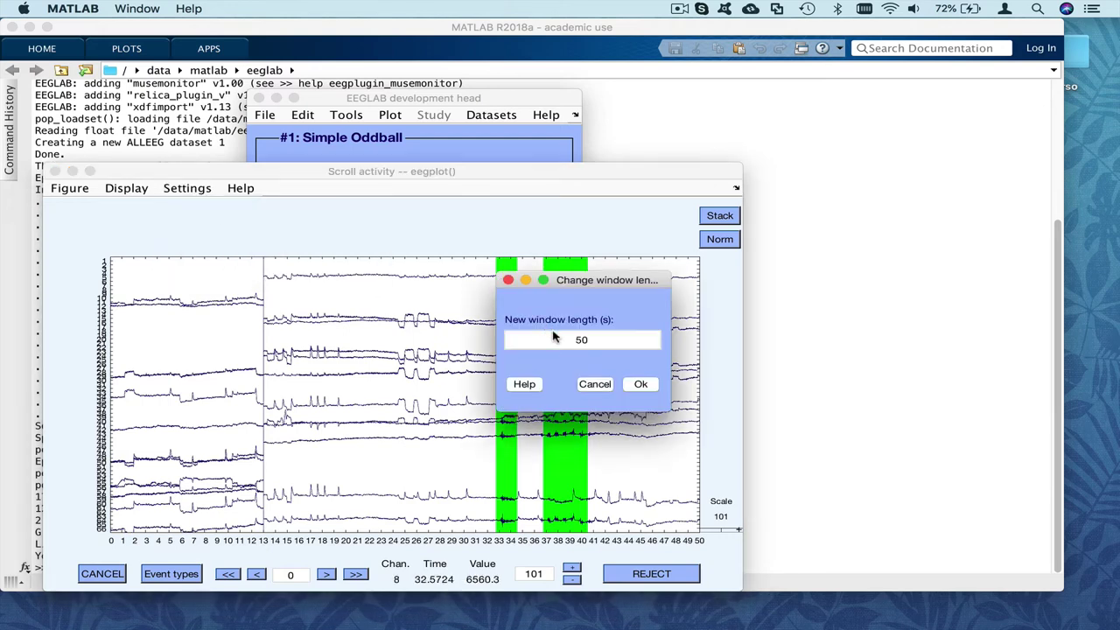
type("10")
left_click(637, 384)
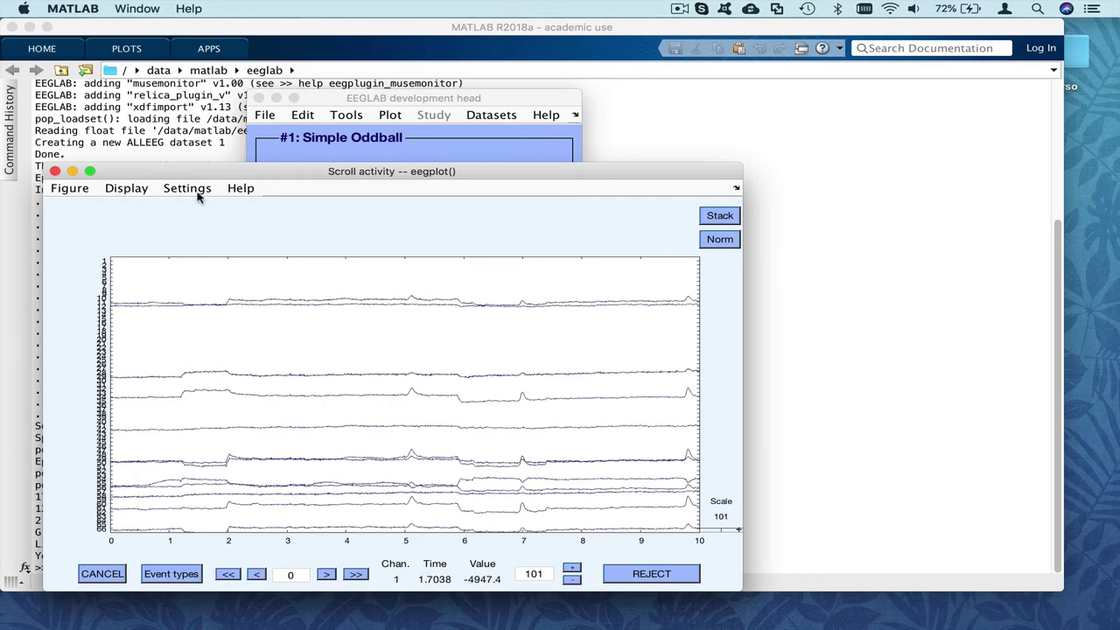
left_click(126, 189)
left_click(153, 237)
Step: Step forward through the marked data to the 50–60 s window
left_click(355, 574)
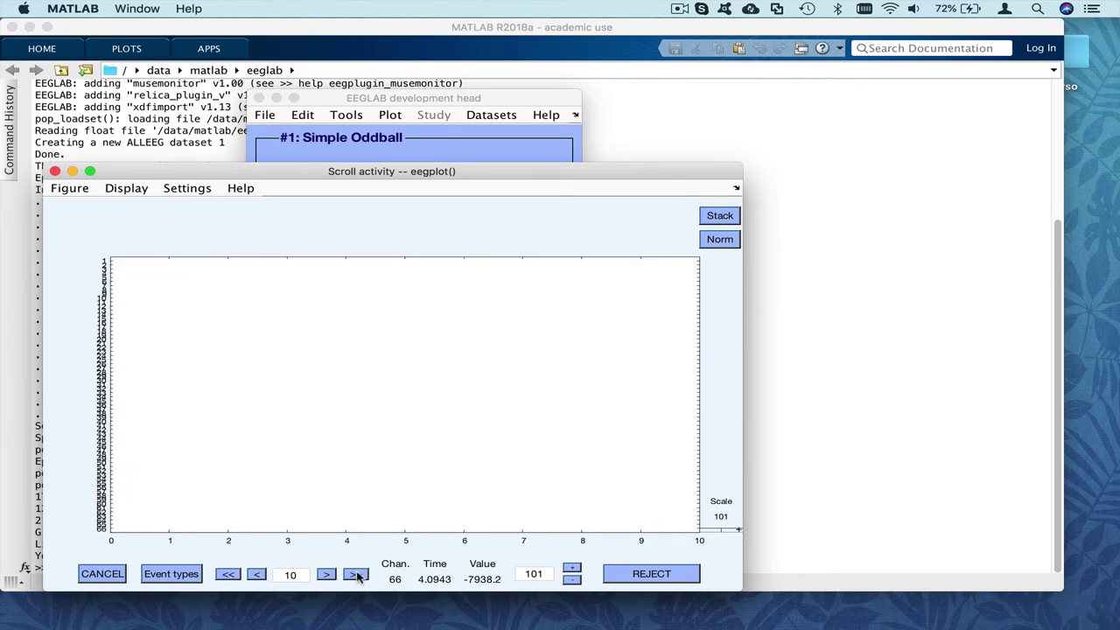
left_click(356, 574)
left_click(355, 574)
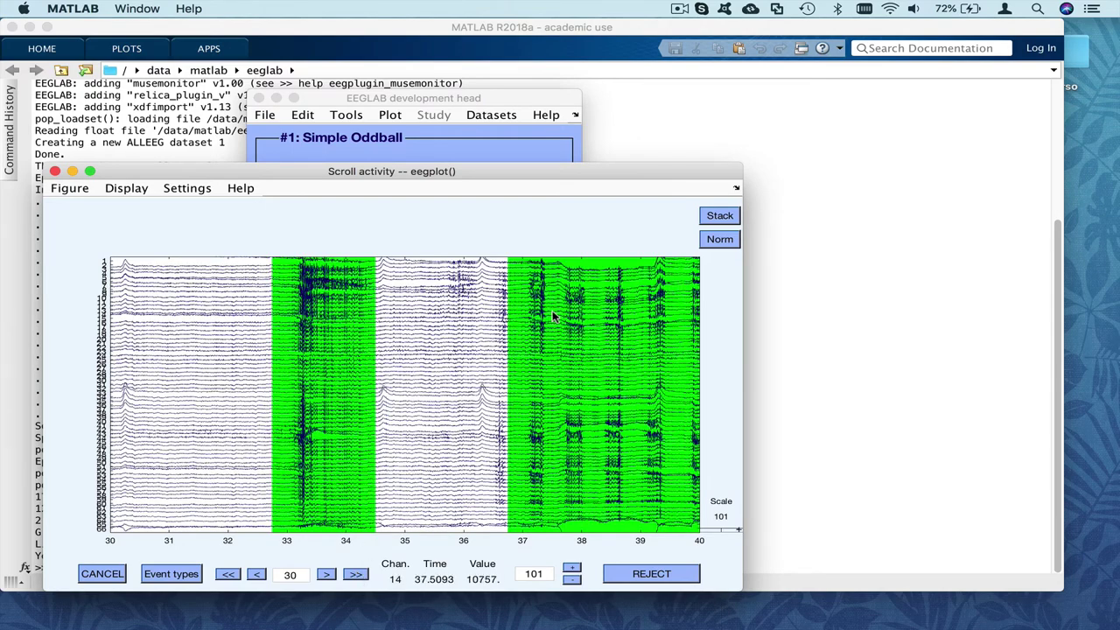
left_click(357, 574)
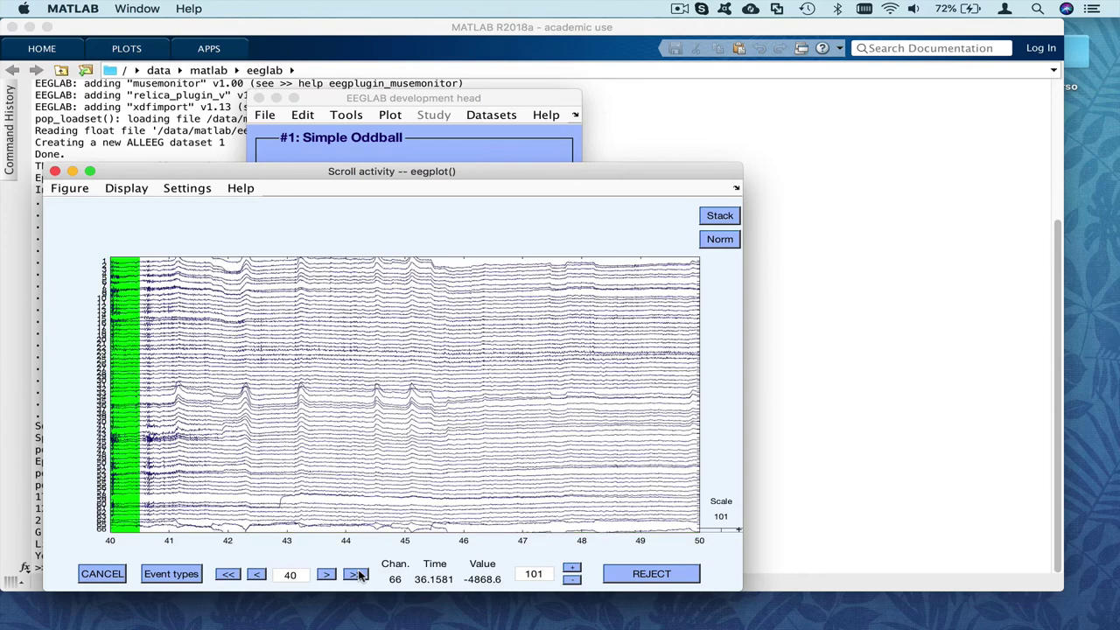
left_click(357, 574)
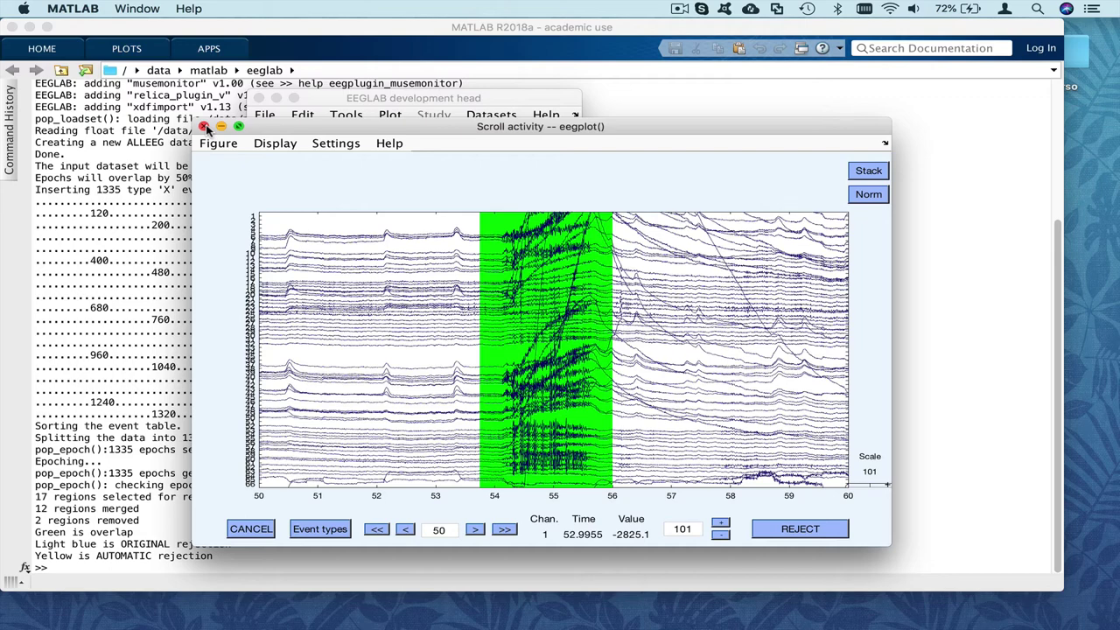
Step: Clean the Simple Oddball data with ASR, comparison display set to No, creating dataset #2
left_click(204, 127)
left_click(341, 117)
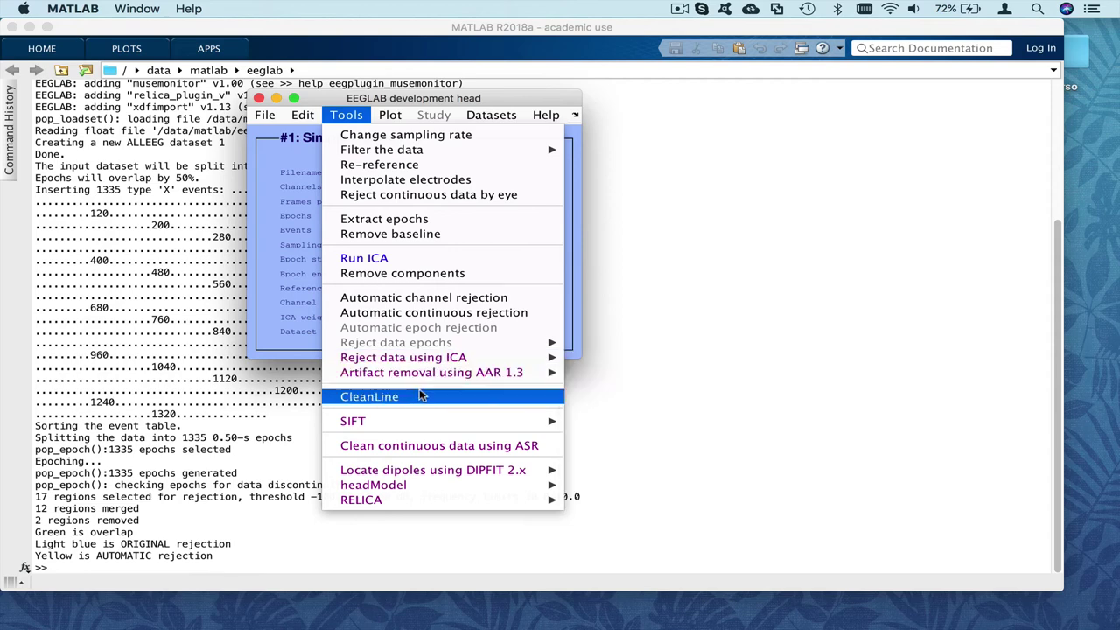
left_click(415, 447)
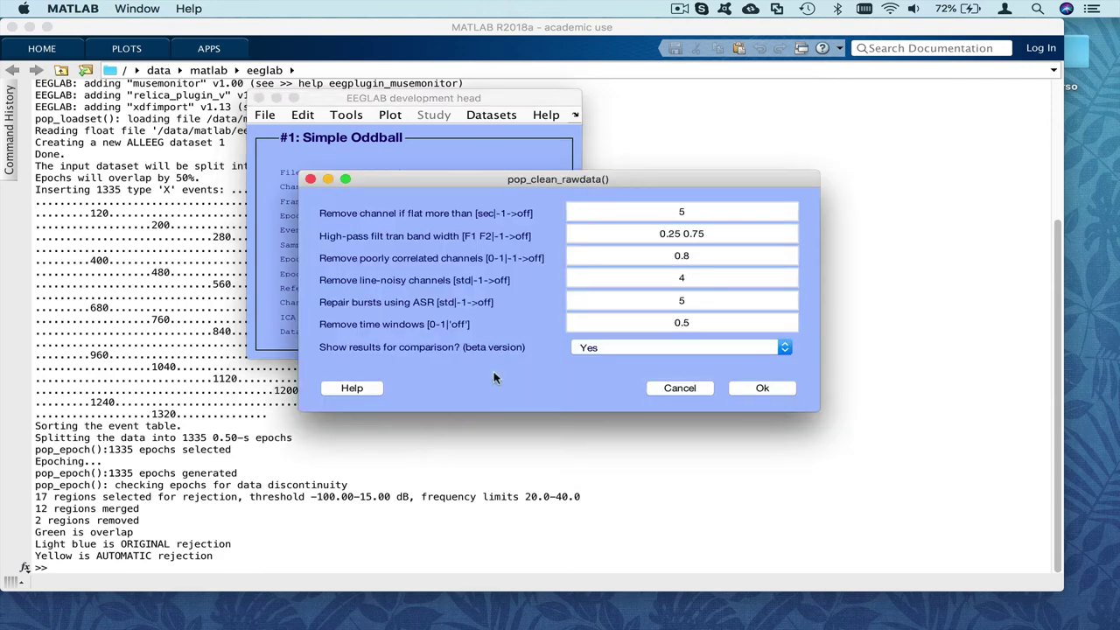
left_click(594, 346)
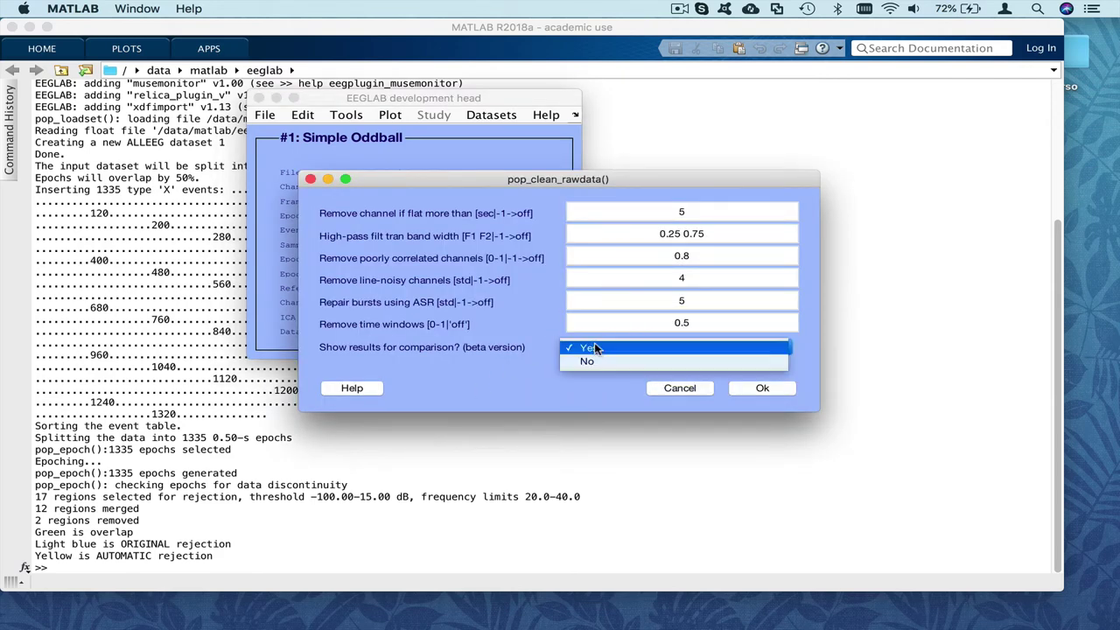
left_click(595, 362)
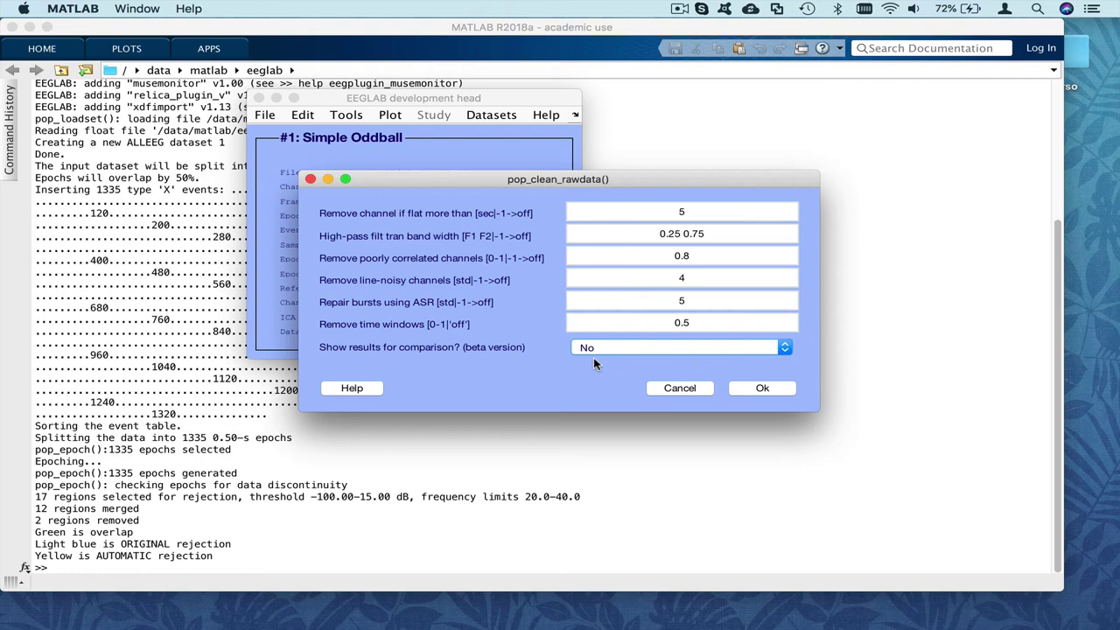
left_click(758, 390)
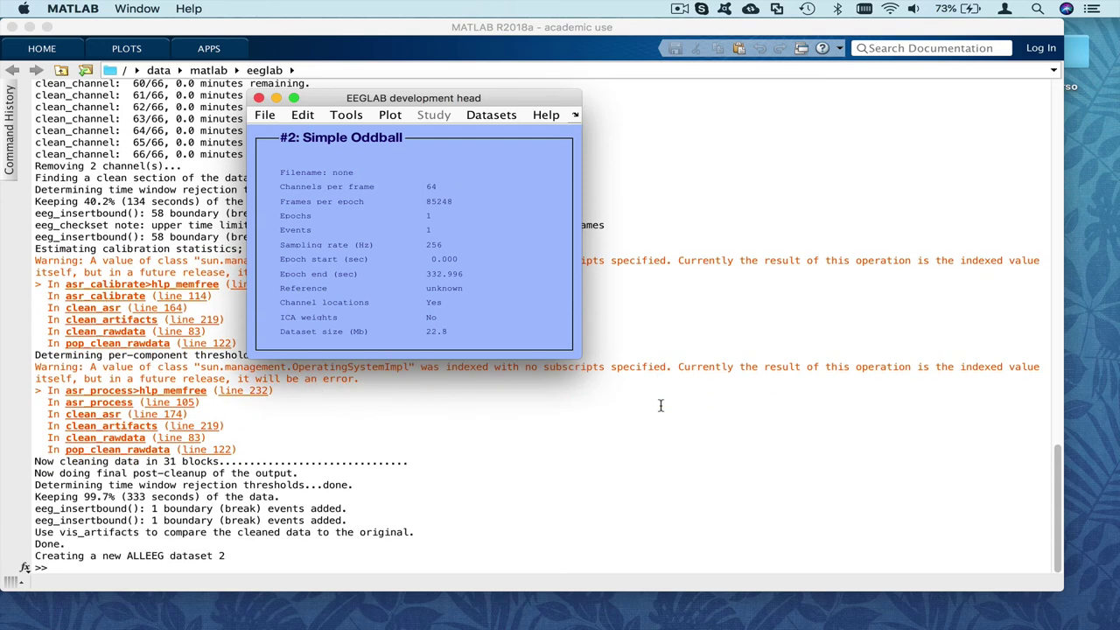
Step: Open dataset #2's channel scroll plot and set the time range displayed to 10 seconds
left_click(392, 115)
left_click(416, 158)
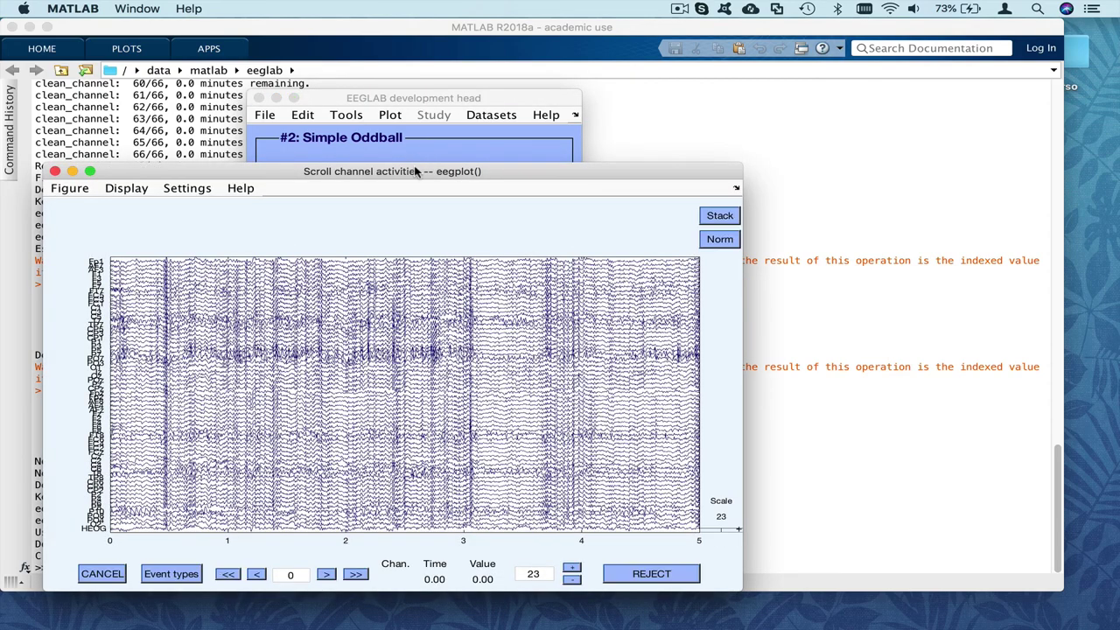
left_click_drag(419, 172, 474, 84)
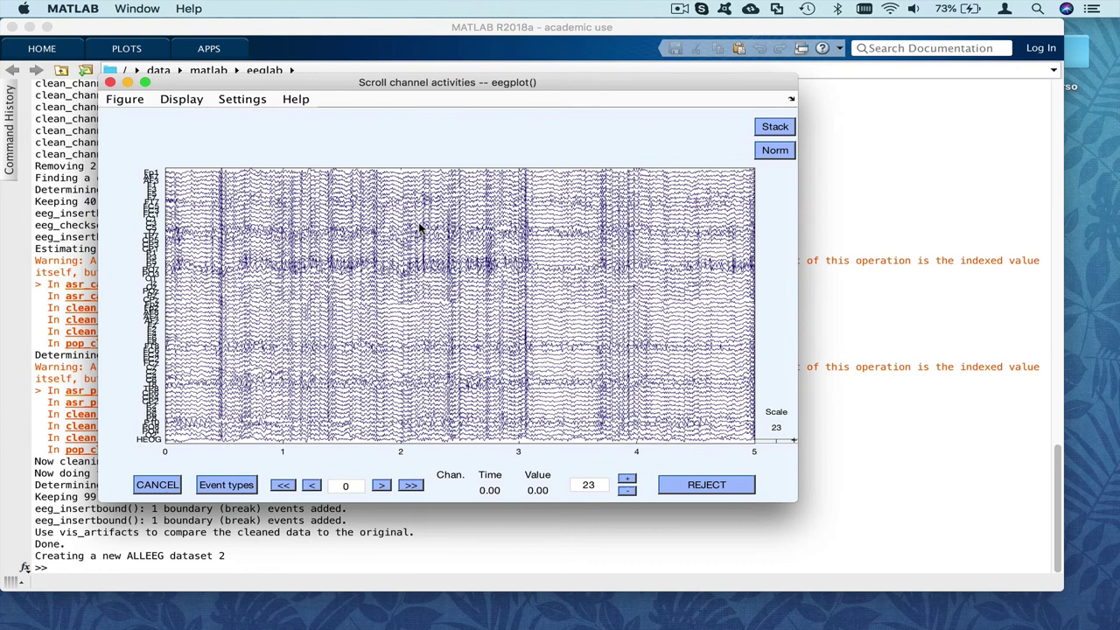
left_click(411, 486)
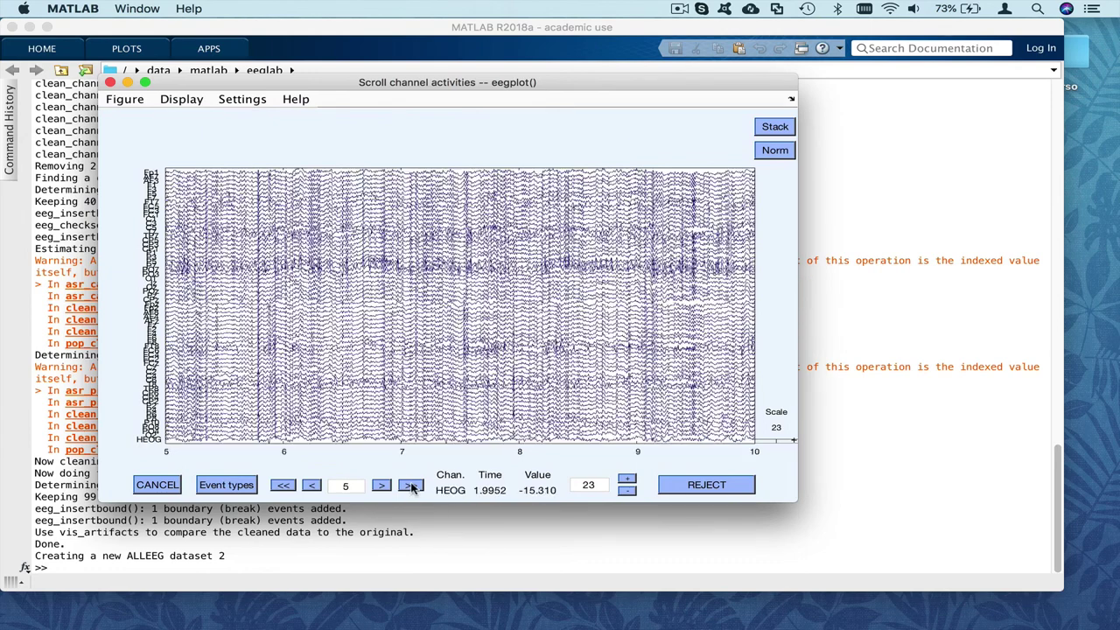
left_click(241, 99)
left_click(259, 119)
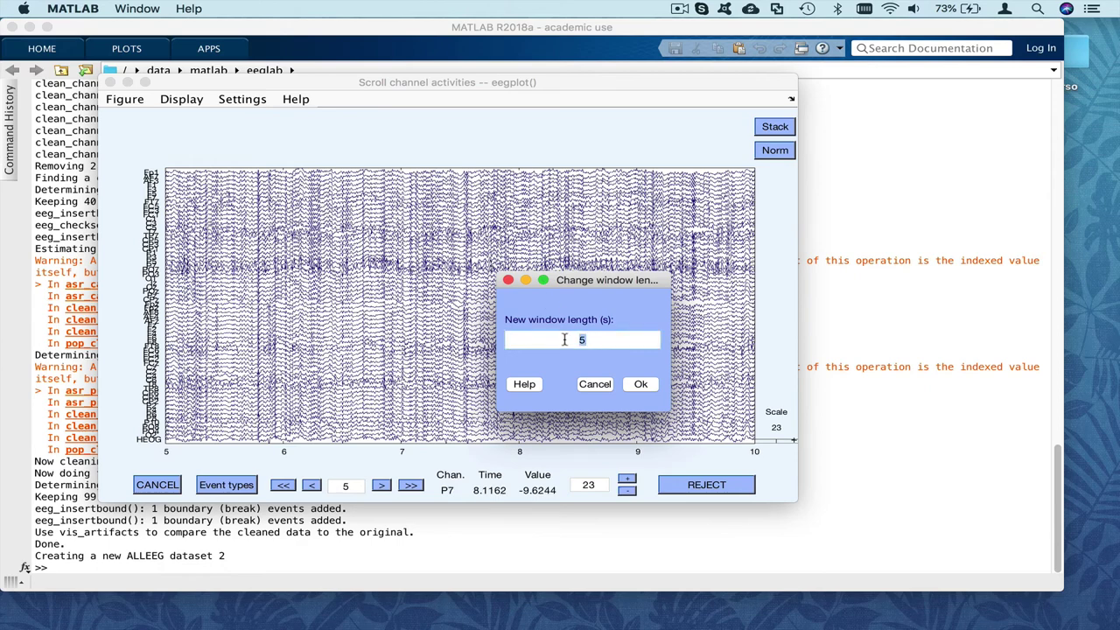
type("10")
left_click(640, 384)
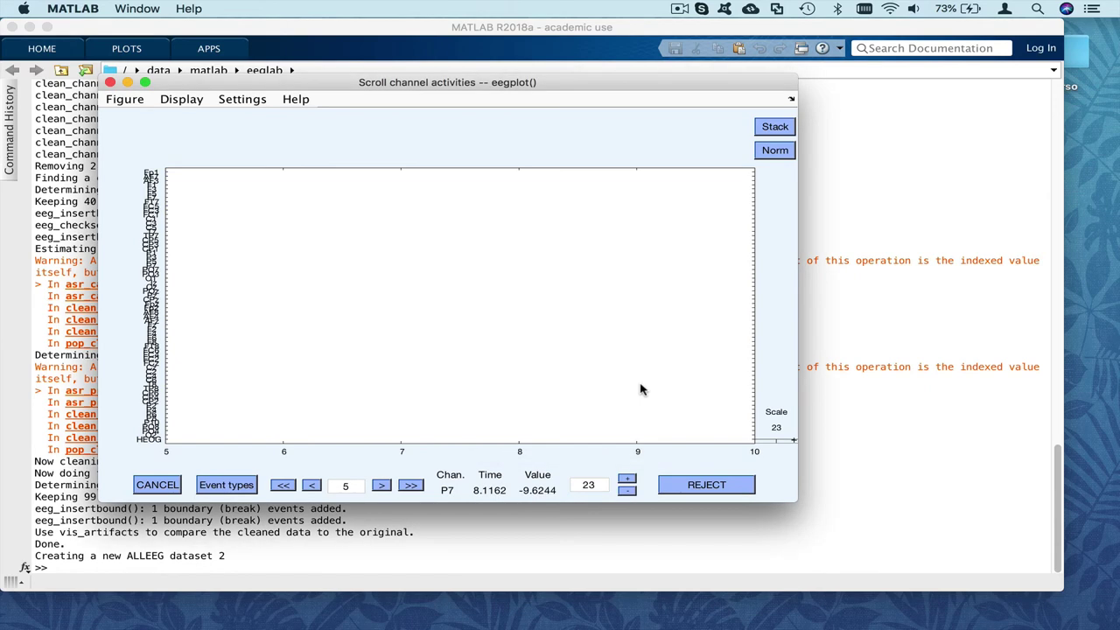
Step: Page forward to 55–65 s, then back to 45–55 s with the boundary event near 54.4 s
left_click(413, 486)
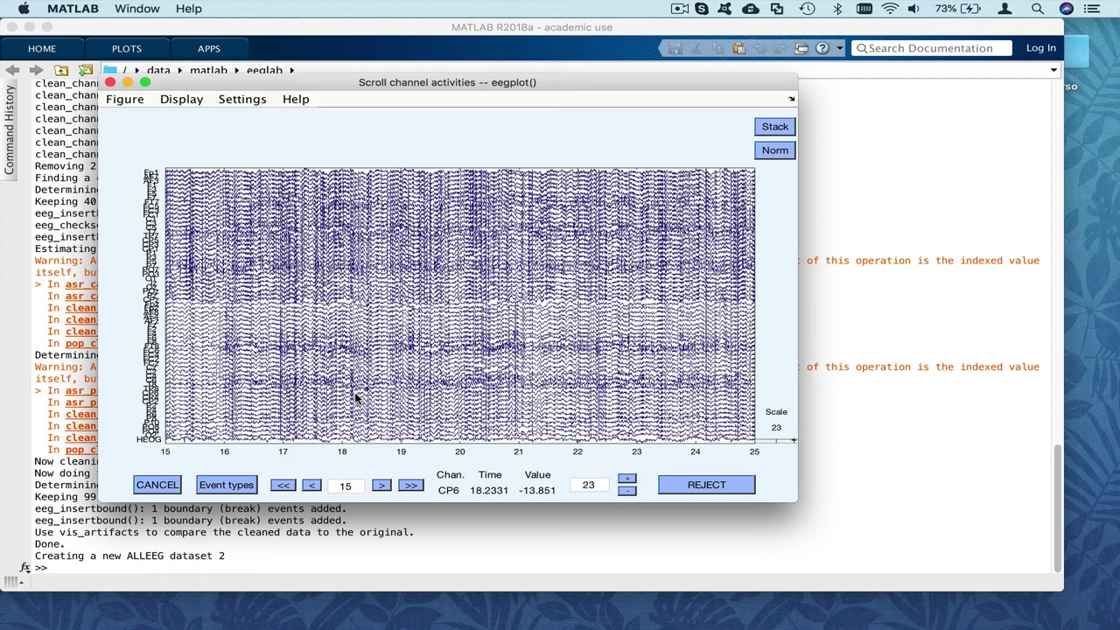
left_click(410, 487)
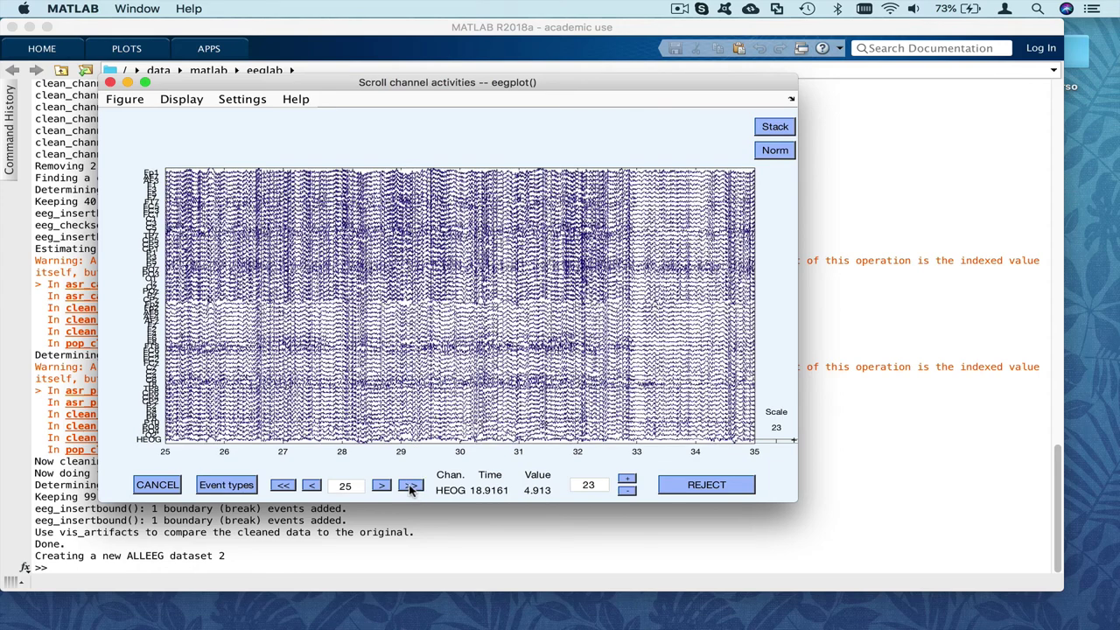
left_click(410, 487)
left_click(411, 486)
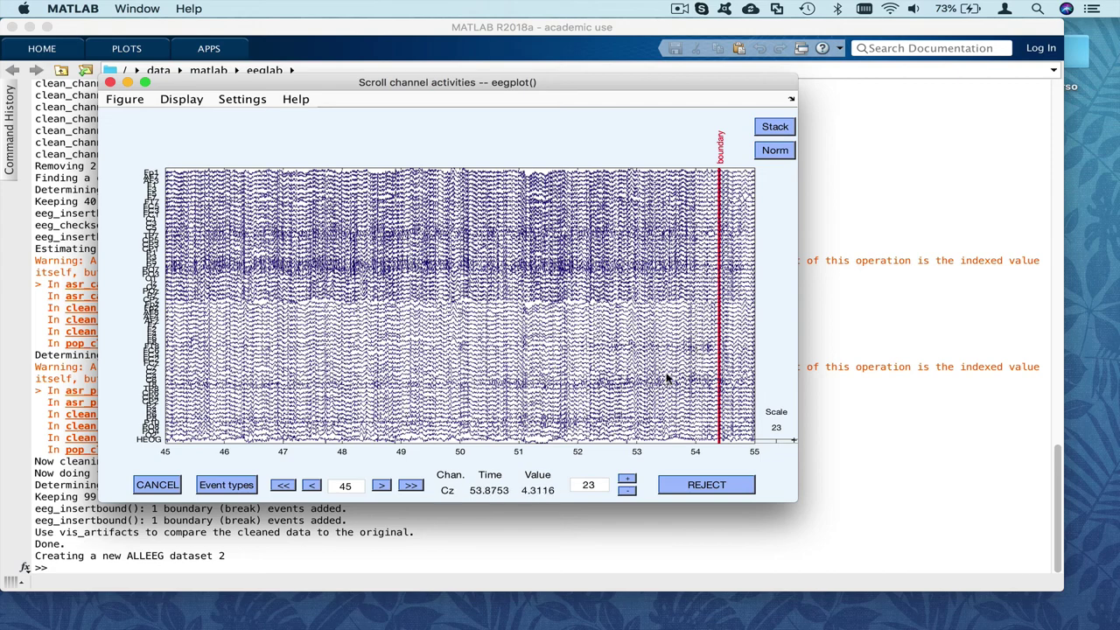
left_click(411, 486)
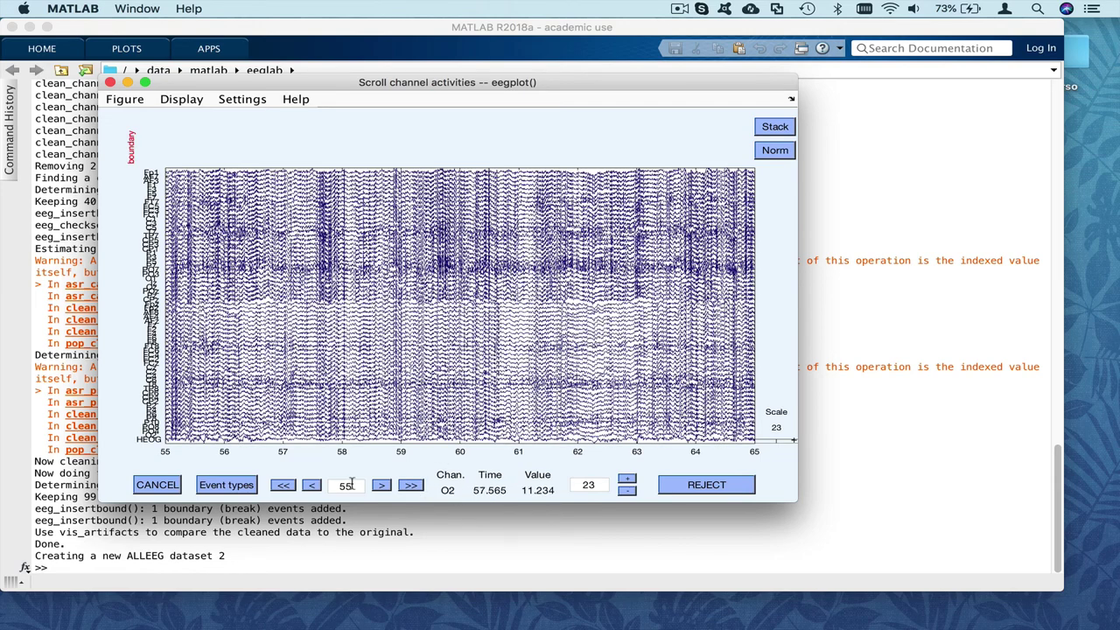
left_click(282, 485)
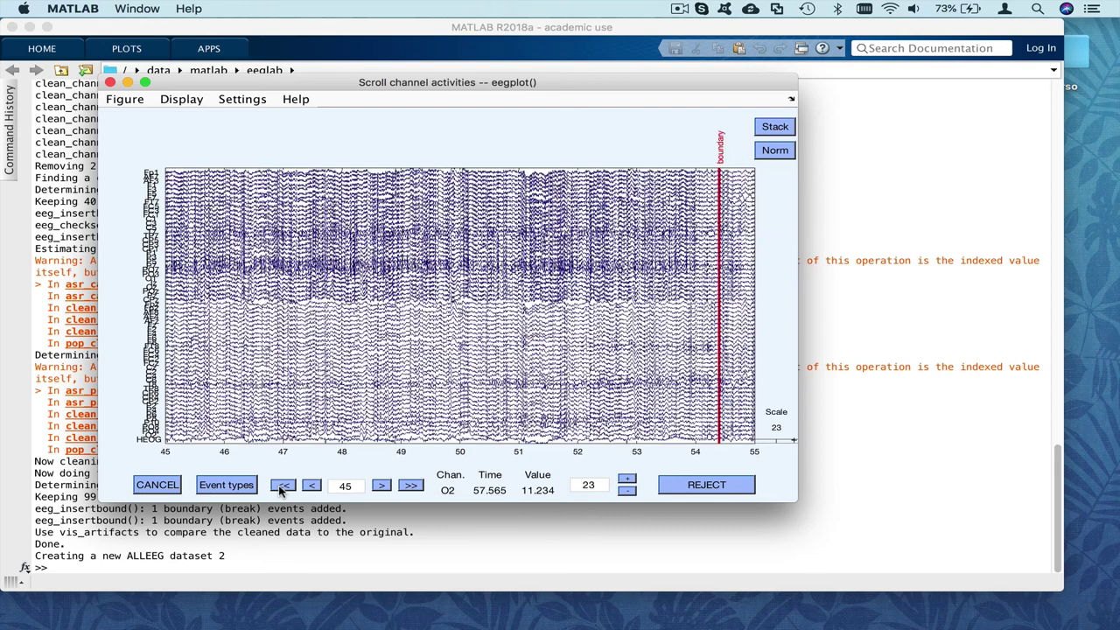